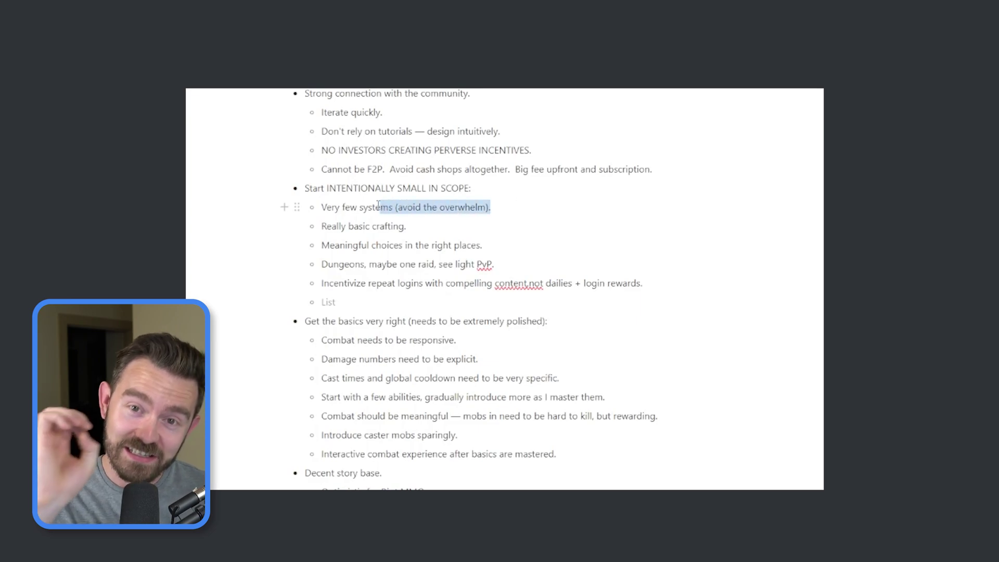
Select the line about very few systems in the Brand Guidelines frame and review it
{"action": "left_click_drag", "start_coordinate": [315, 205], "coordinate": [314, 205]}
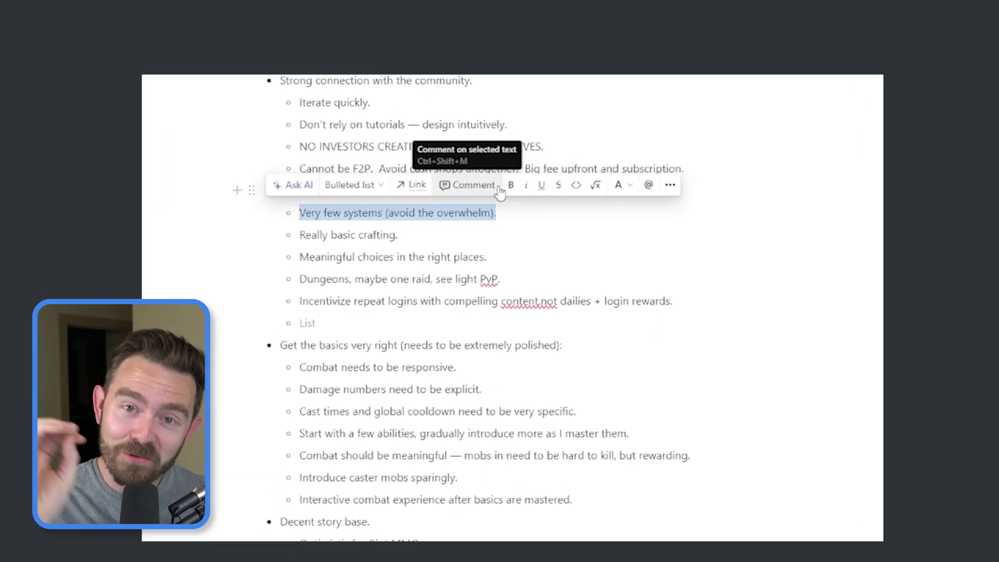
{"action": "left_click", "coordinate": [317, 212]}
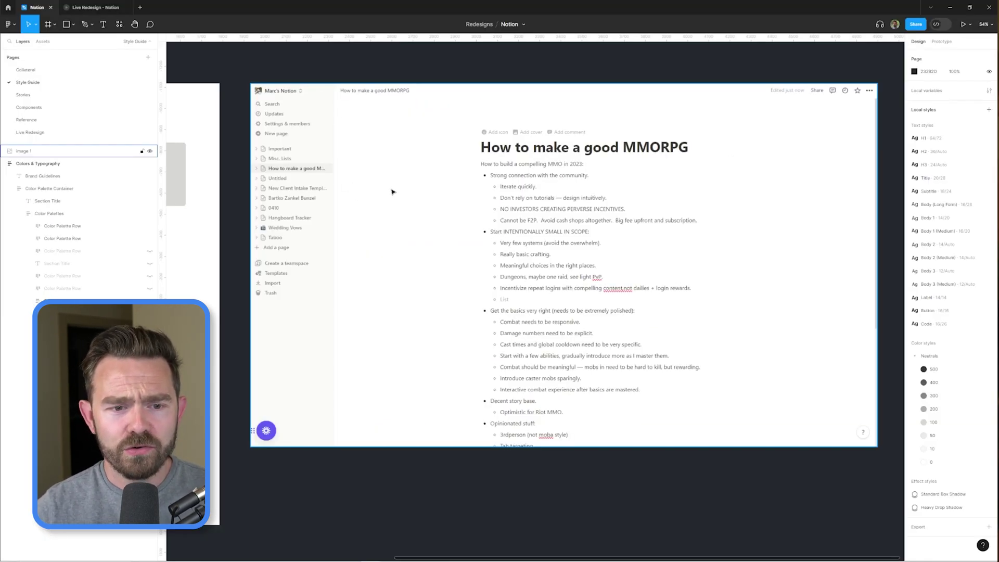
{"action": "scroll", "coordinate": [353, 182], "scroll_direction": "up", "scroll_amount": 1}
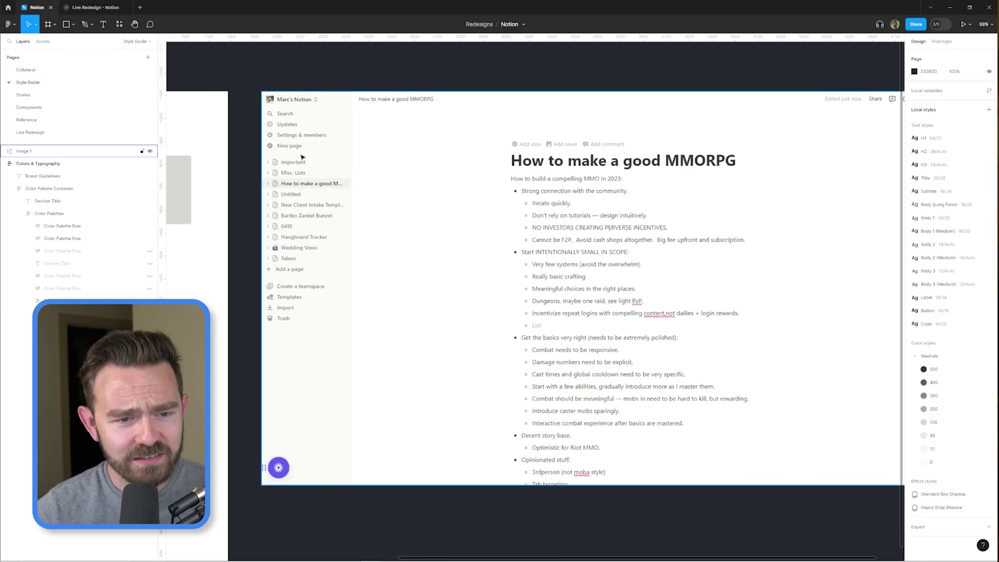
{"action": "scroll", "coordinate": [648, 196], "scroll_direction": "up", "scroll_amount": 2}
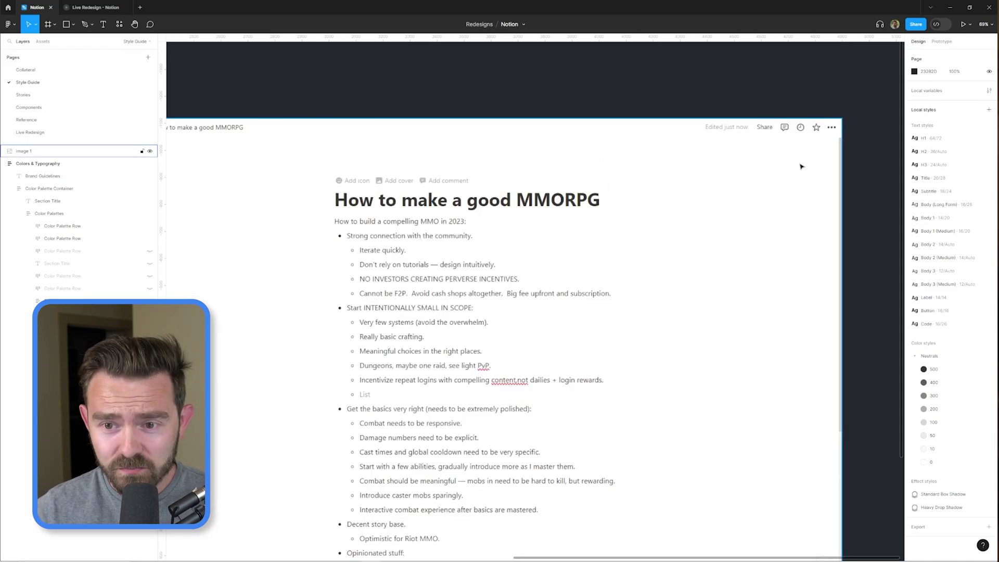
{"action": "scroll", "coordinate": [694, 220], "scroll_direction": "down", "scroll_amount": 2}
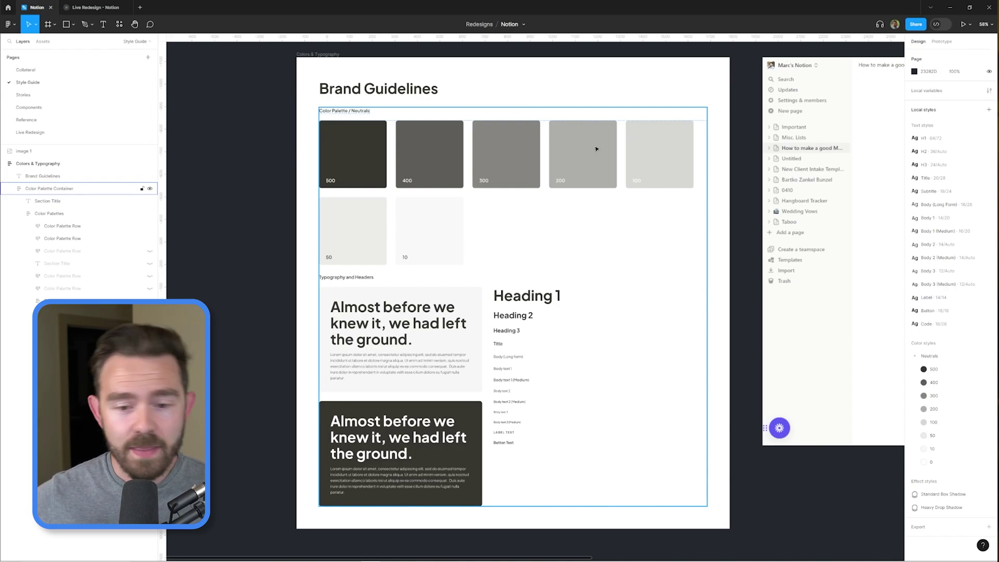
Select the large sample heading text, then deselect it
{"action": "scroll", "coordinate": [575, 203], "scroll_direction": "down", "scroll_amount": 2}
{"action": "scroll", "coordinate": [556, 239], "scroll_direction": "up", "scroll_amount": 4}
{"action": "scroll", "coordinate": [582, 149], "scroll_direction": "down", "scroll_amount": 4}
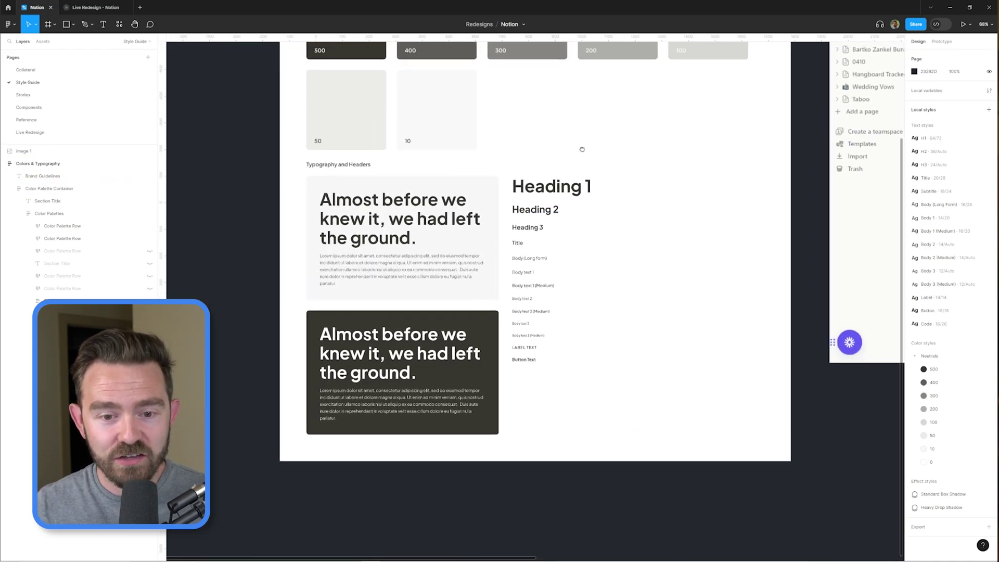
{"action": "scroll", "coordinate": [548, 209], "scroll_direction": "up", "scroll_amount": 4}
{"action": "left_click", "coordinate": [481, 192]}
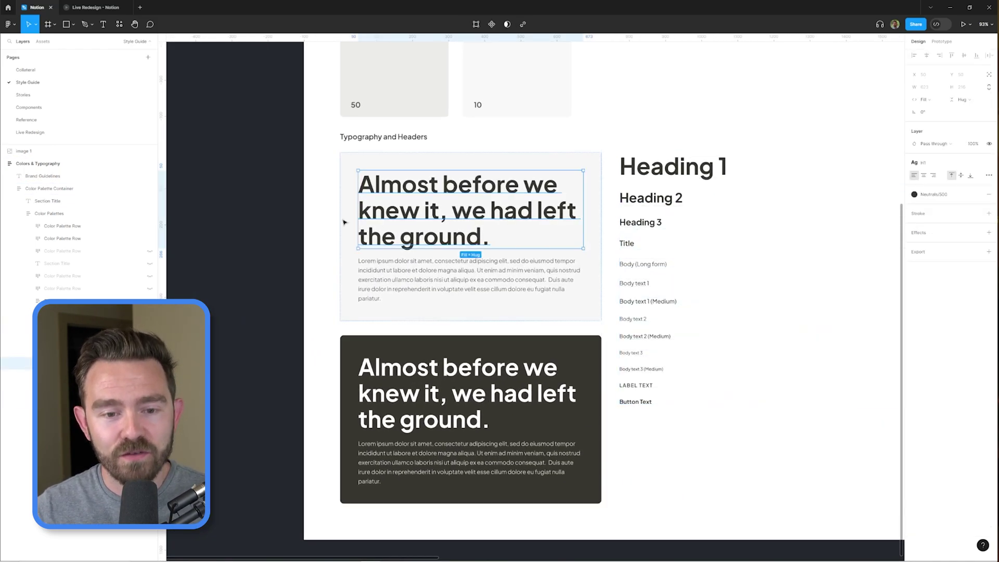
{"action": "left_click", "coordinate": [251, 205]}
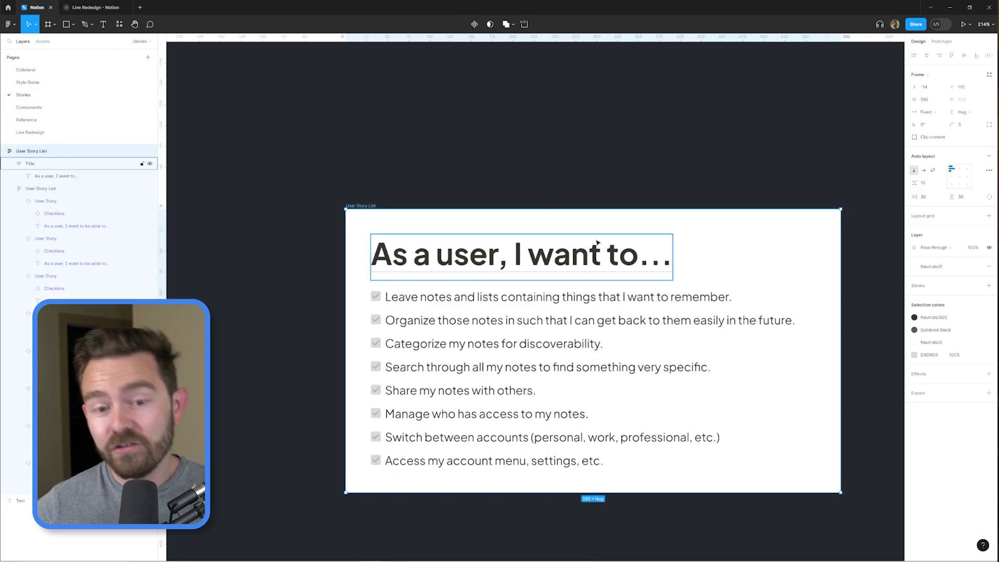
Wrap the content row in a 1200-wide auto layout frame and paste in a vertical sidebar column
{"action": "scroll", "coordinate": [598, 141], "scroll_direction": "down", "scroll_amount": 3}
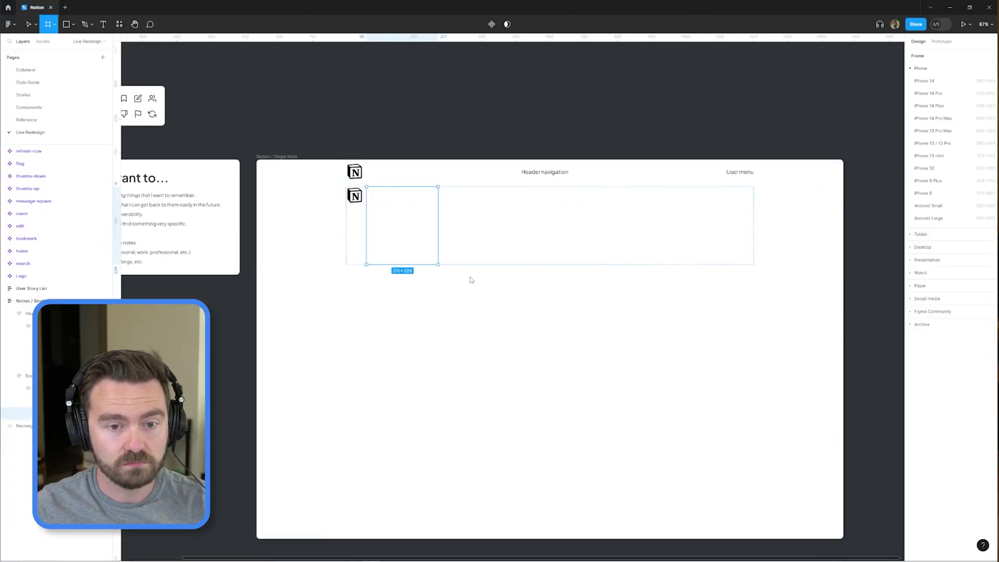
{"action": "key", "text": "shift+a"}
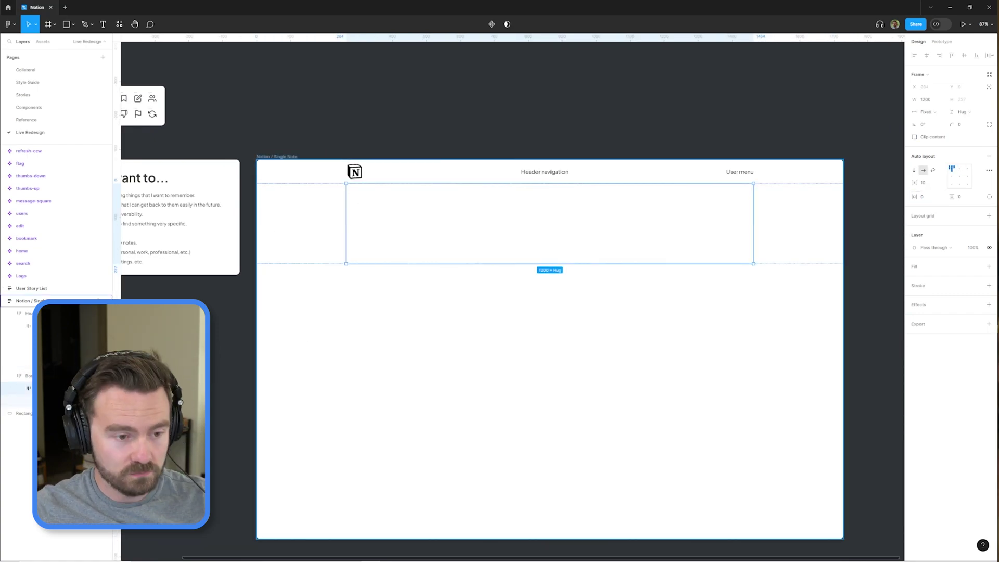
{"action": "key", "text": "ctrl+v"}
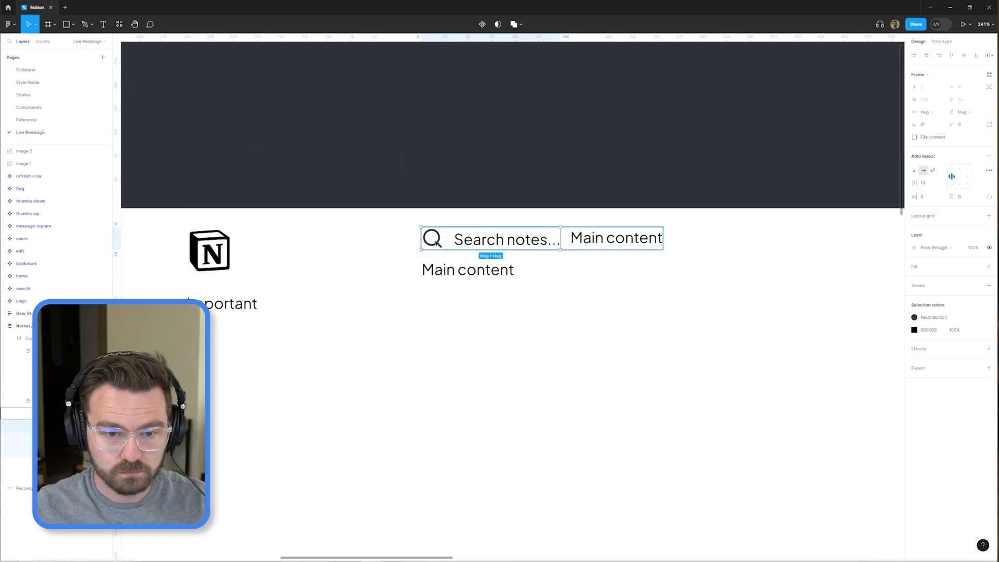
Select the logo frame and set which sidebar sides get the Neutrals/100 inside stroke
{"action": "left_click", "coordinate": [519, 121]}
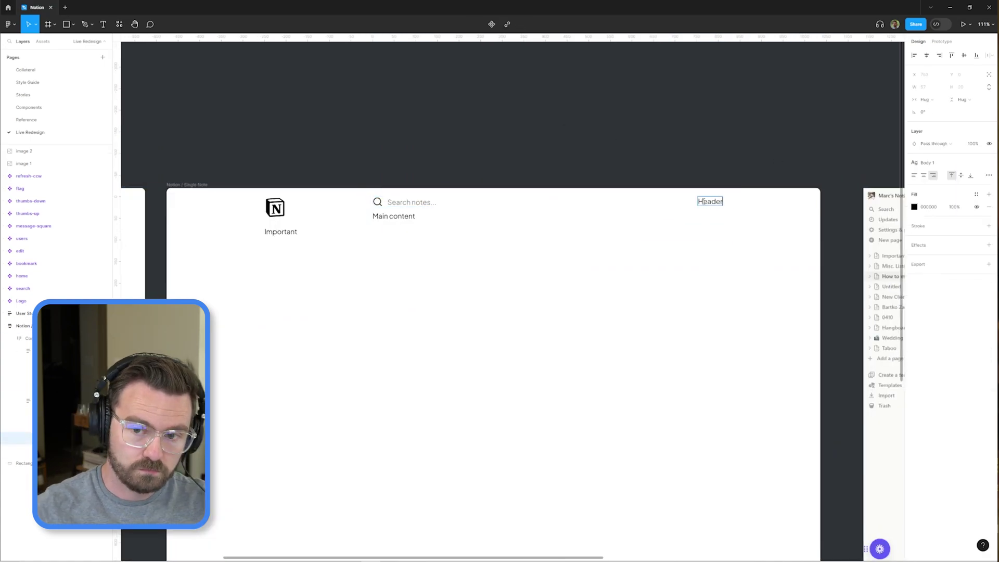
{"action": "left_click", "coordinate": [280, 210]}
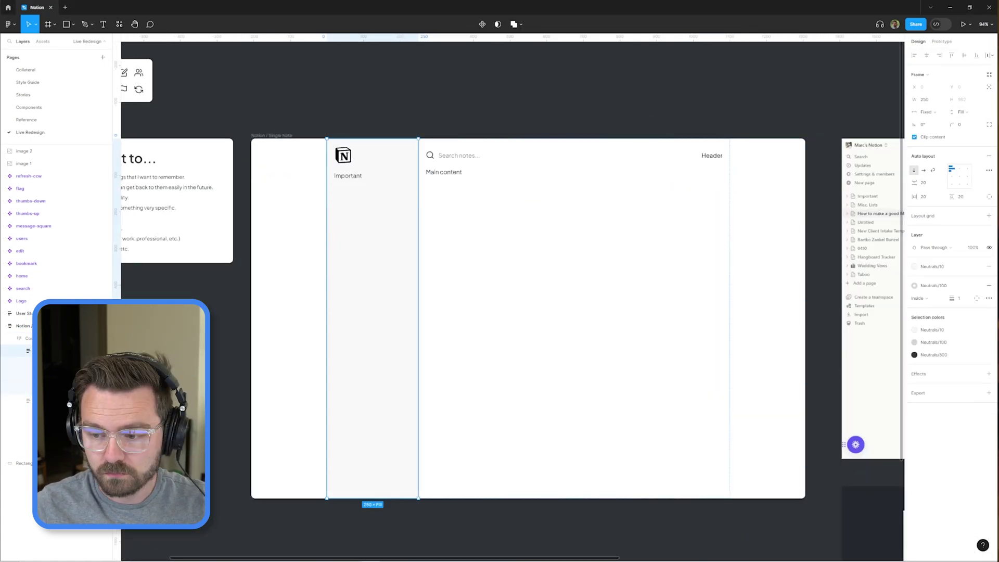
{"action": "left_click", "coordinate": [976, 298]}
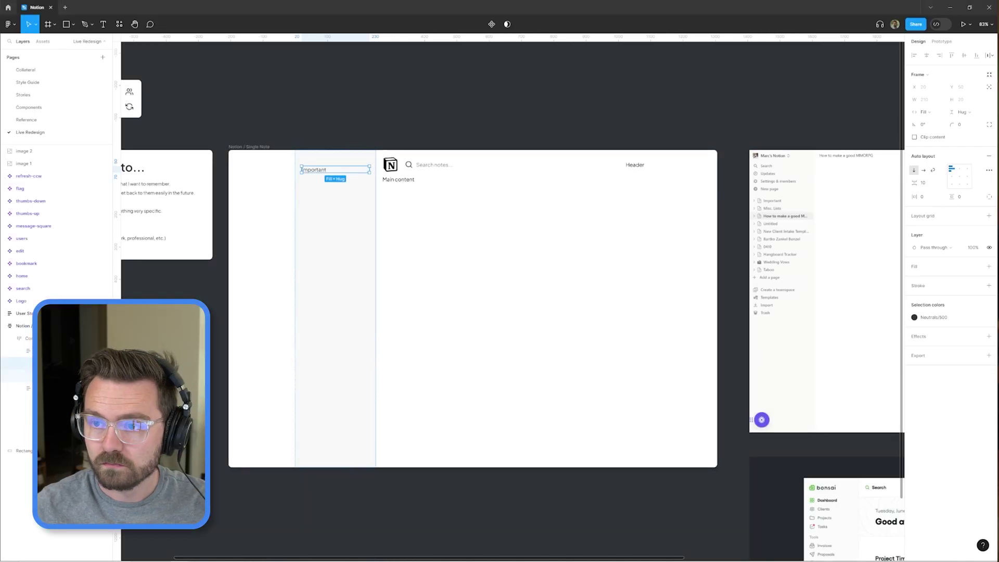
Move the Notion logo into the sidebar above Important and set the avatar group to Hug contents
{"action": "scroll", "coordinate": [327, 171], "scroll_direction": "up", "scroll_amount": 3}
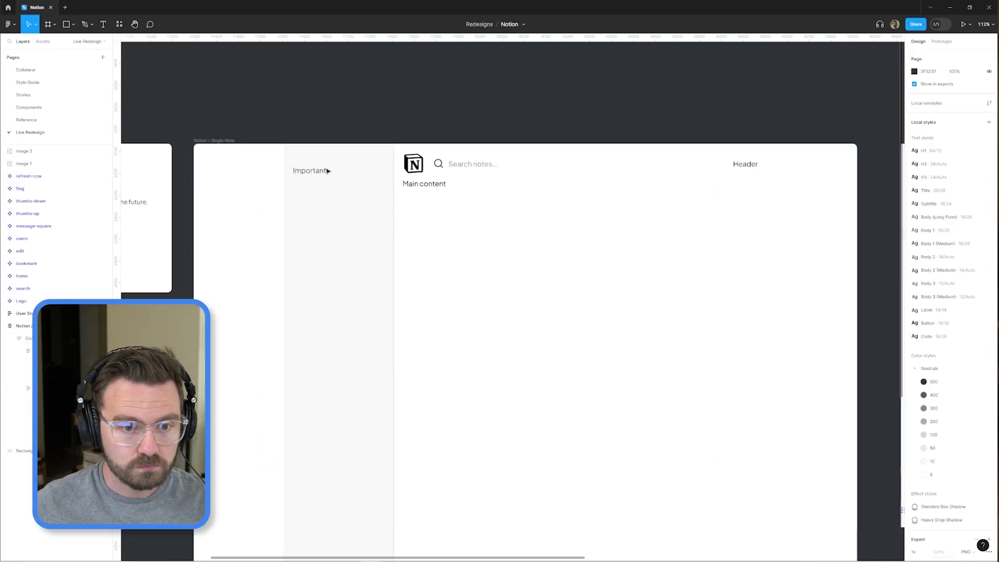
{"action": "left_click_drag", "start_coordinate": [414, 163], "coordinate": [312, 156]}
{"action": "key", "text": "Escape"}
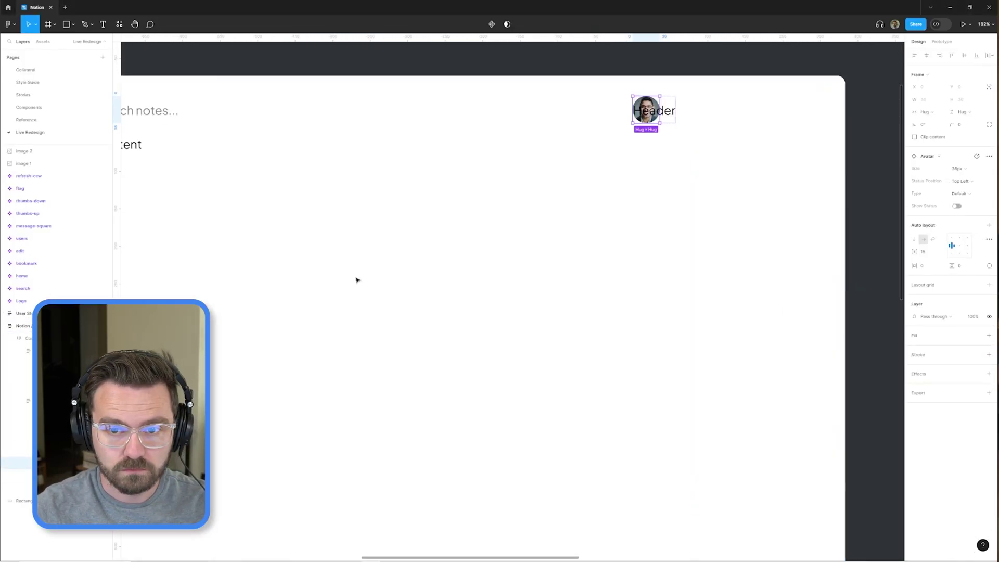
{"action": "left_click", "coordinate": [936, 111]}
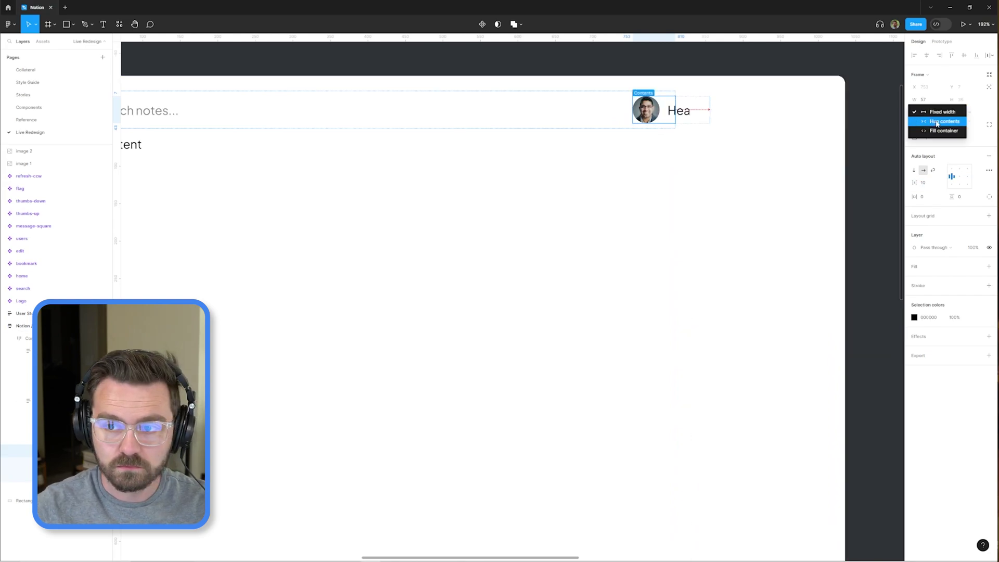
{"action": "left_click", "coordinate": [936, 122]}
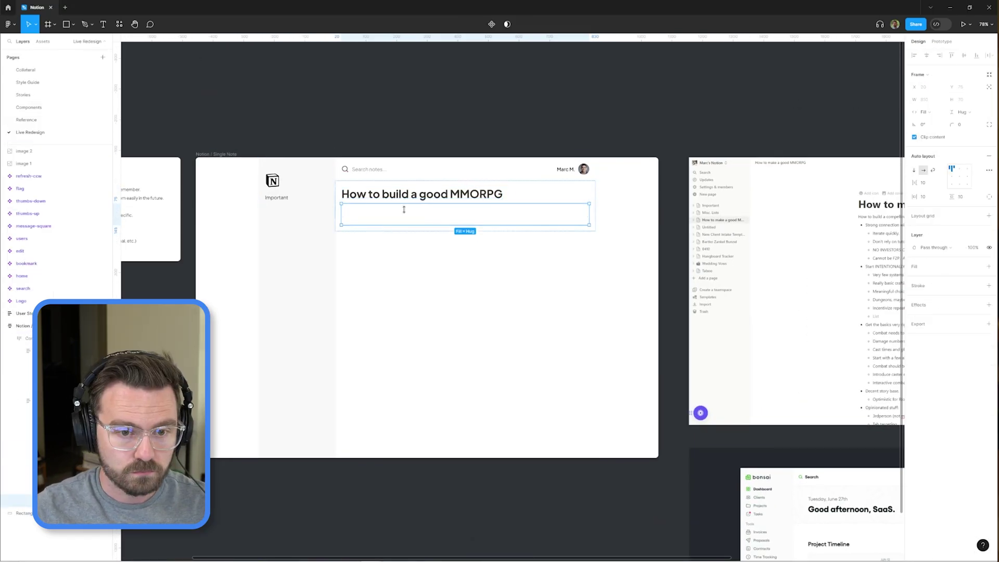
Paste the MMORPG notes under the title and adjust the text's line spacing
{"action": "key", "text": "ctrl+v"}
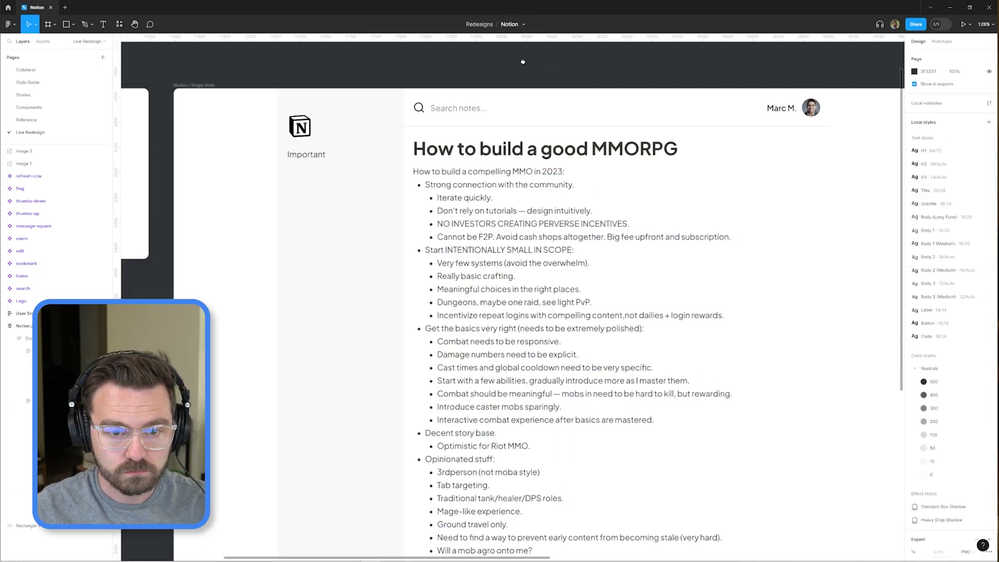
{"action": "left_click_drag", "start_coordinate": [535, 173], "coordinate": [459, 146]}
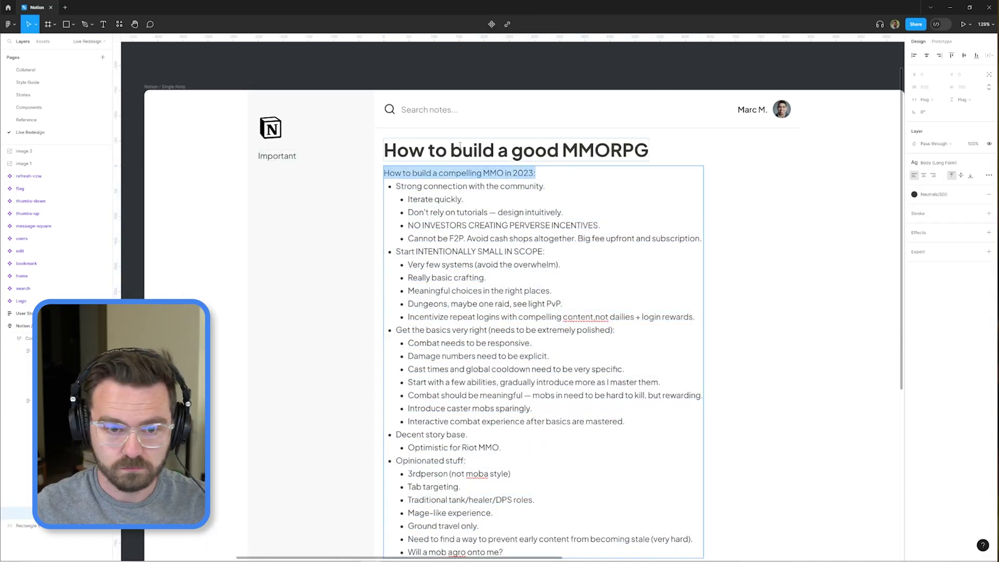
{"action": "left_click", "coordinate": [539, 212]}
{"action": "scroll", "coordinate": [572, 224], "scroll_direction": "down", "scroll_amount": 3}
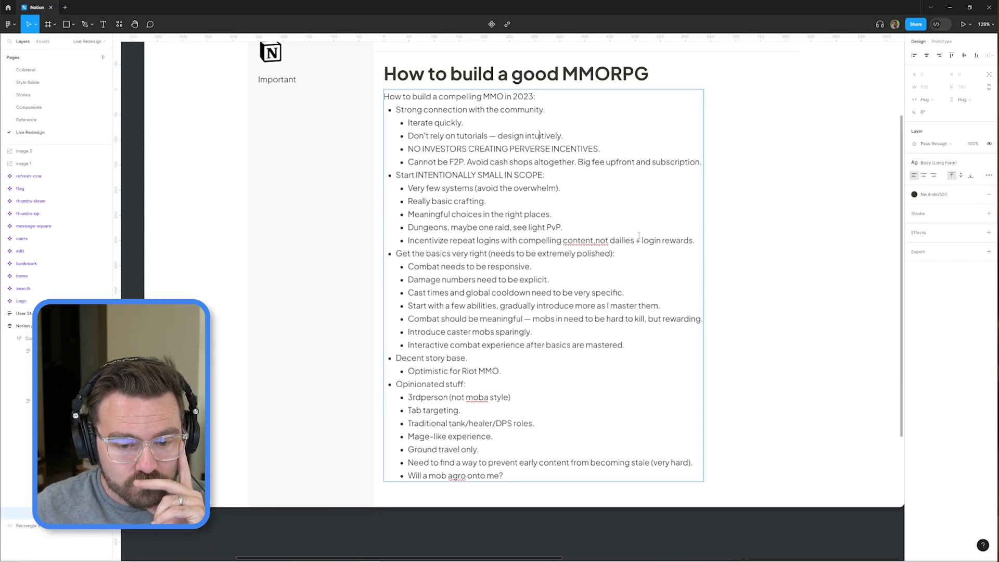
{"action": "key", "text": "Escape"}
{"action": "key", "text": "Escape"}
{"action": "scroll", "coordinate": [572, 281], "scroll_direction": "down", "scroll_amount": 5}
{"action": "scroll", "coordinate": [572, 280], "scroll_direction": "up", "scroll_amount": 3}
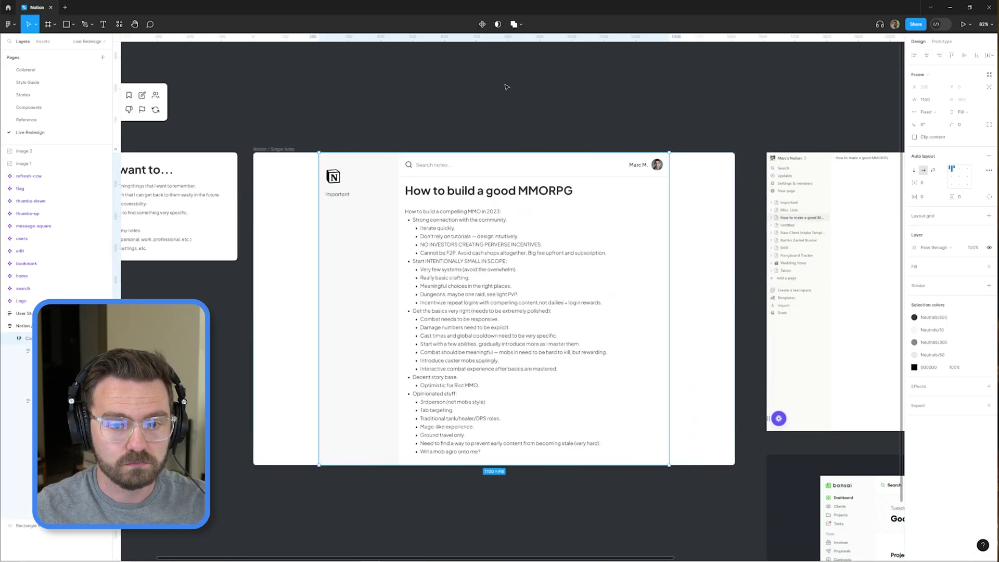
{"action": "scroll", "coordinate": [520, 260], "scroll_direction": "up", "scroll_amount": 4}
{"action": "double_click", "coordinate": [509, 473]}
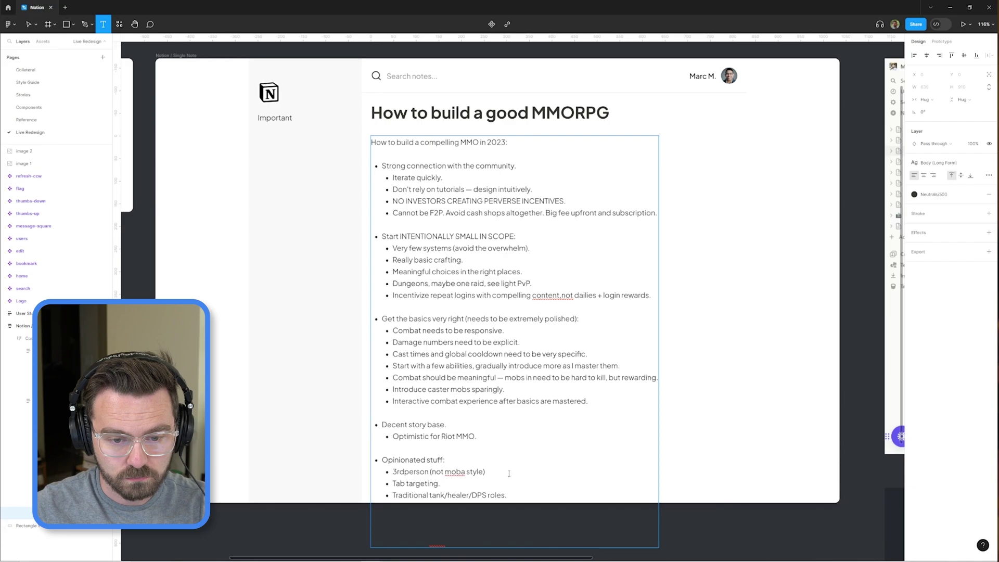
Preview the design as a prototype with Ctrl+Alt+Enter, close it, and reselect the notes frame
{"action": "key", "text": "Escape"}
{"action": "scroll", "coordinate": [508, 473], "scroll_direction": "down", "scroll_amount": 5}
{"action": "key", "text": "ctrl+alt+Return"}
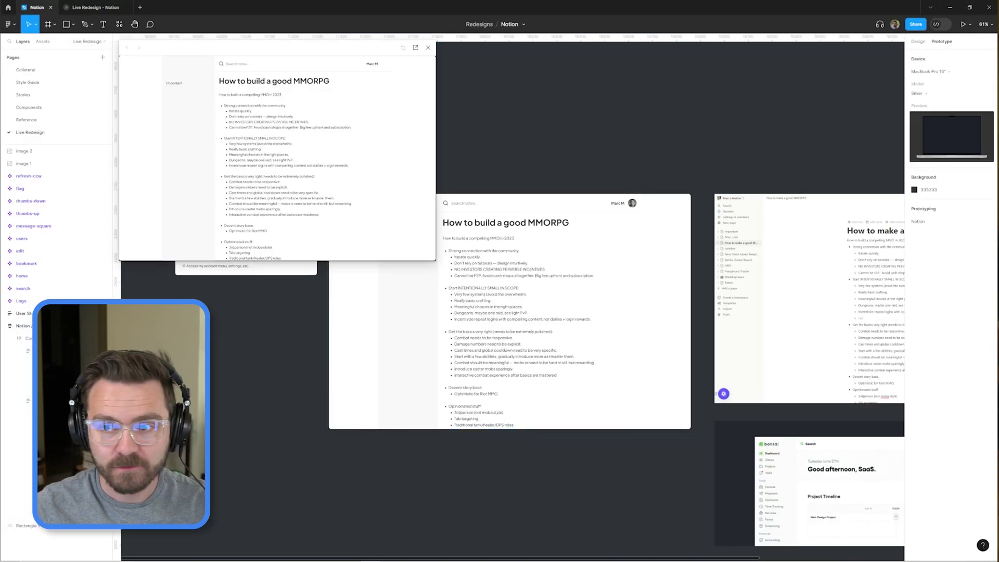
{"action": "key", "text": "Escape"}
{"action": "scroll", "coordinate": [513, 170], "scroll_direction": "up", "scroll_amount": 3}
{"action": "left_click", "coordinate": [513, 170]}
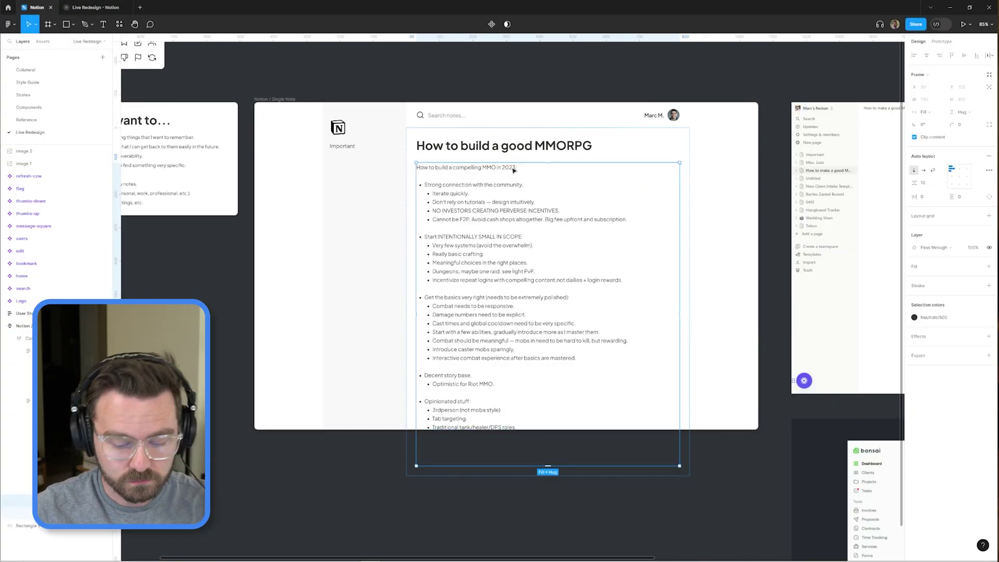
Place a Breadcrumbs component above the note title with a tag icon
{"action": "type", "text": "breadcru"}
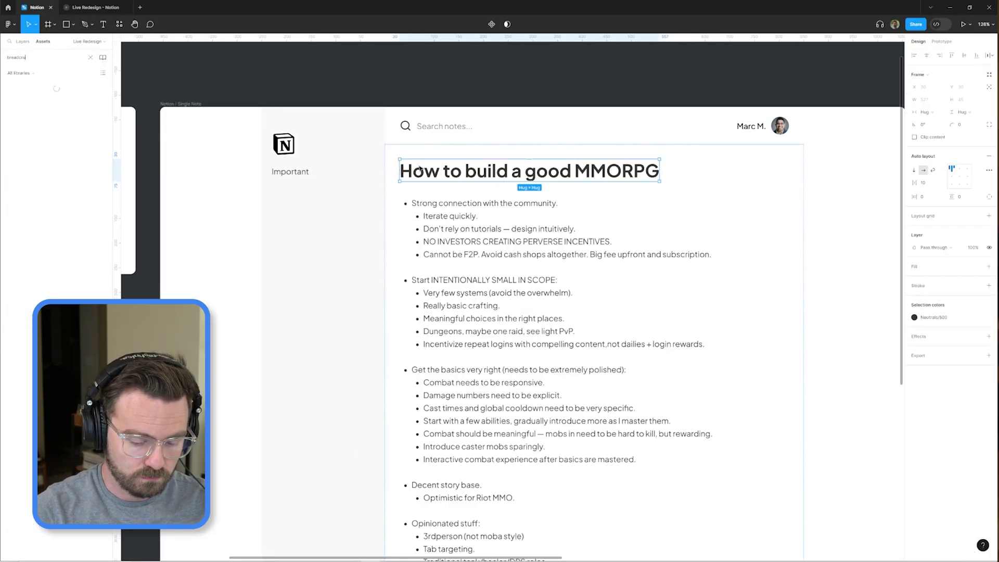
{"action": "type", "text": "mb"}
{"action": "left_click_drag", "start_coordinate": [58, 97], "coordinate": [515, 165]}
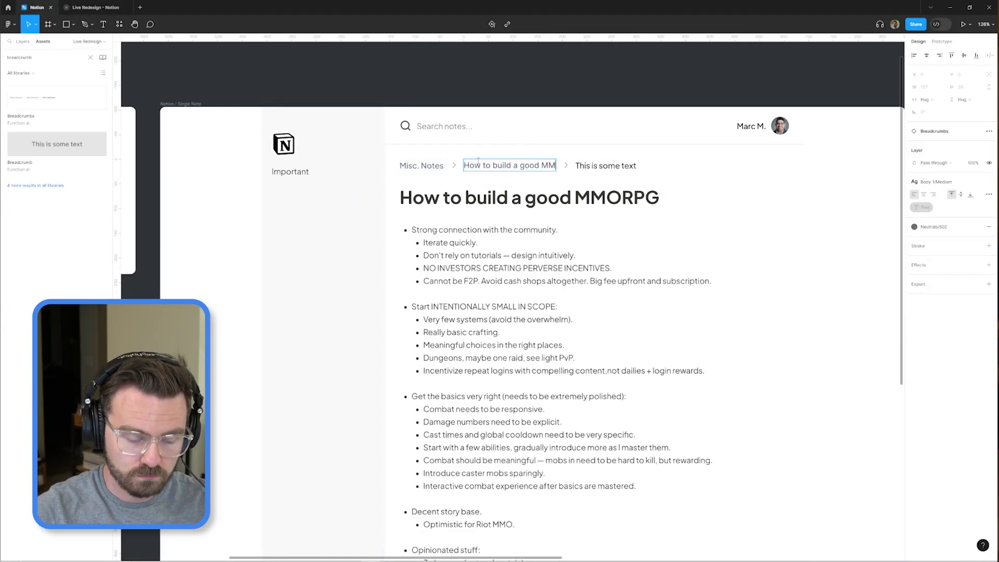
{"action": "scroll", "coordinate": [483, 129], "scroll_direction": "up", "scroll_amount": 2}
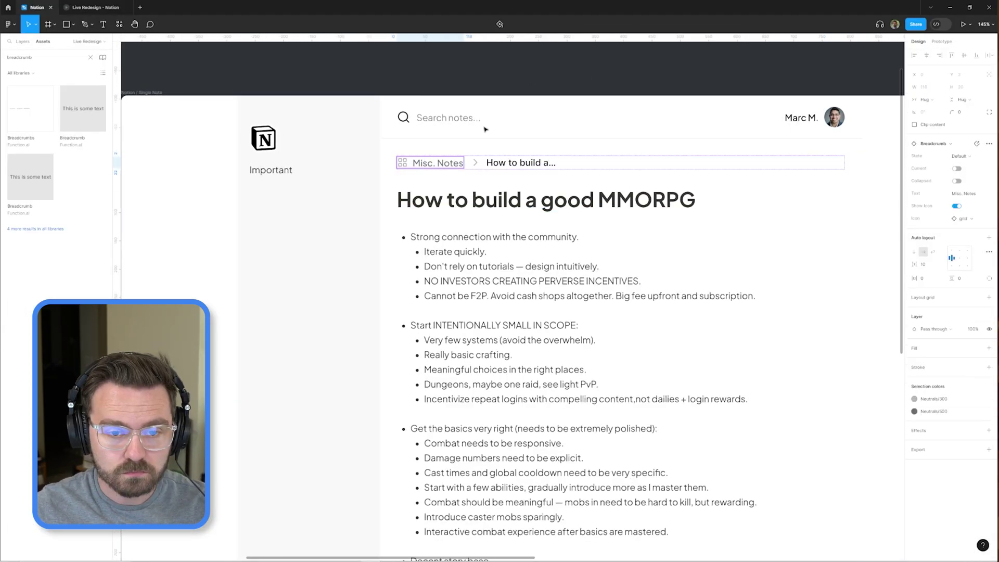
{"action": "left_click", "coordinate": [931, 277]}
{"action": "left_click", "coordinate": [512, 207]}
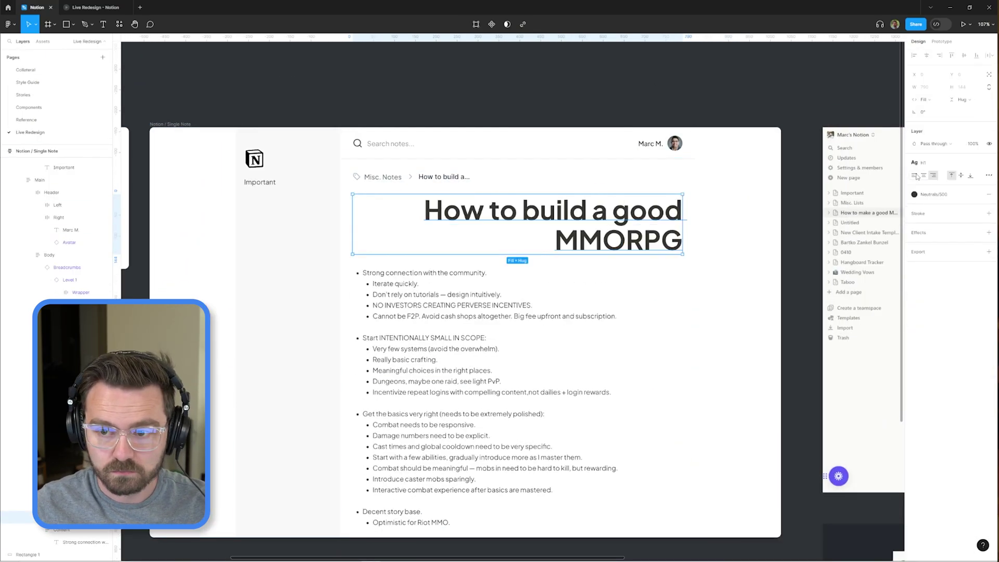
Insert a book icon from the icon plugin and swap the breadcrumb's icon to it
{"action": "scroll", "coordinate": [675, 183], "scroll_direction": "up", "scroll_amount": 3}
{"action": "scroll", "coordinate": [283, 109], "scroll_direction": "up", "scroll_amount": 4}
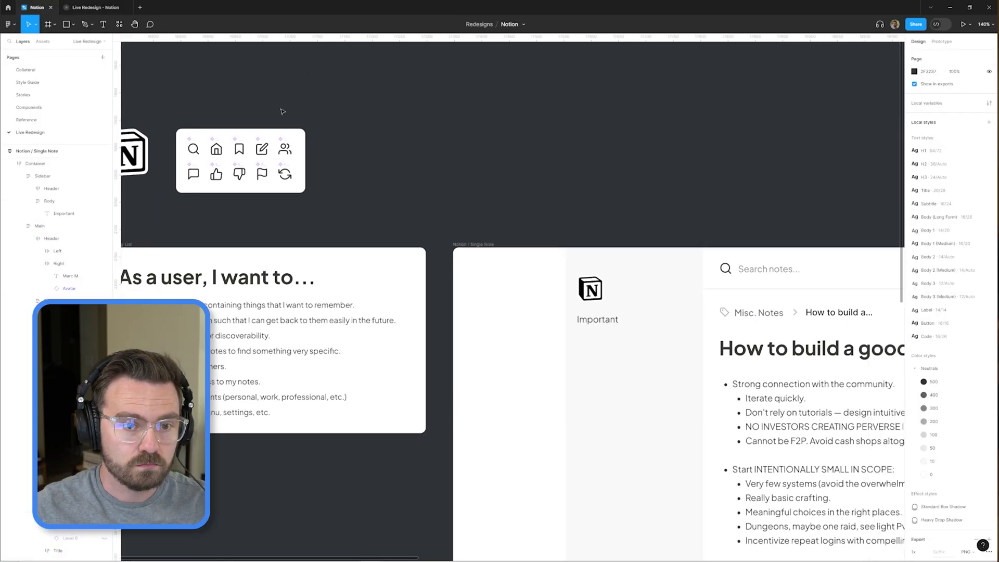
{"action": "key", "text": "ctrl+alt+p"}
{"action": "left_click", "coordinate": [216, 183]}
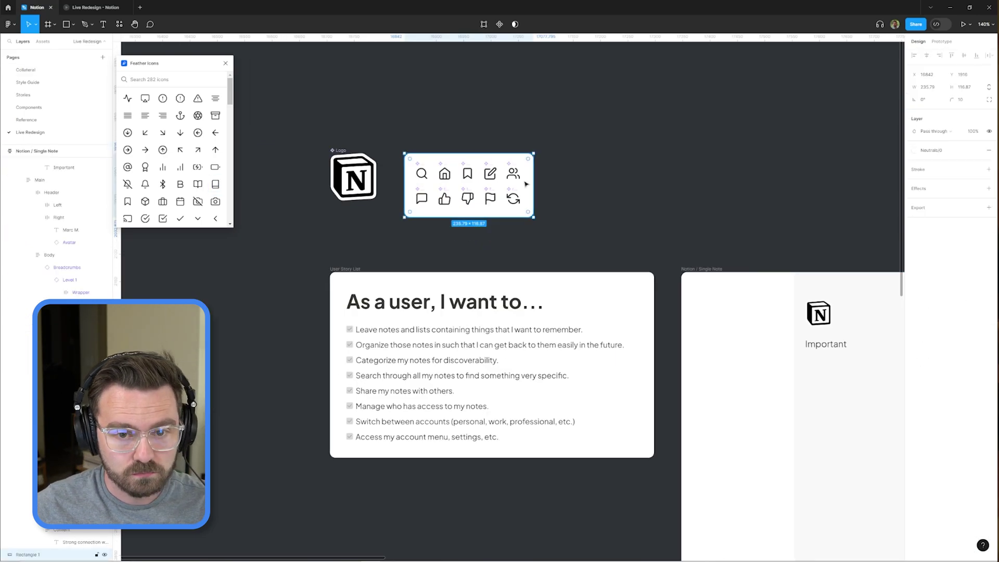
{"action": "scroll", "coordinate": [727, 222], "scroll_direction": "up", "scroll_amount": 4}
{"action": "left_click", "coordinate": [963, 219]}
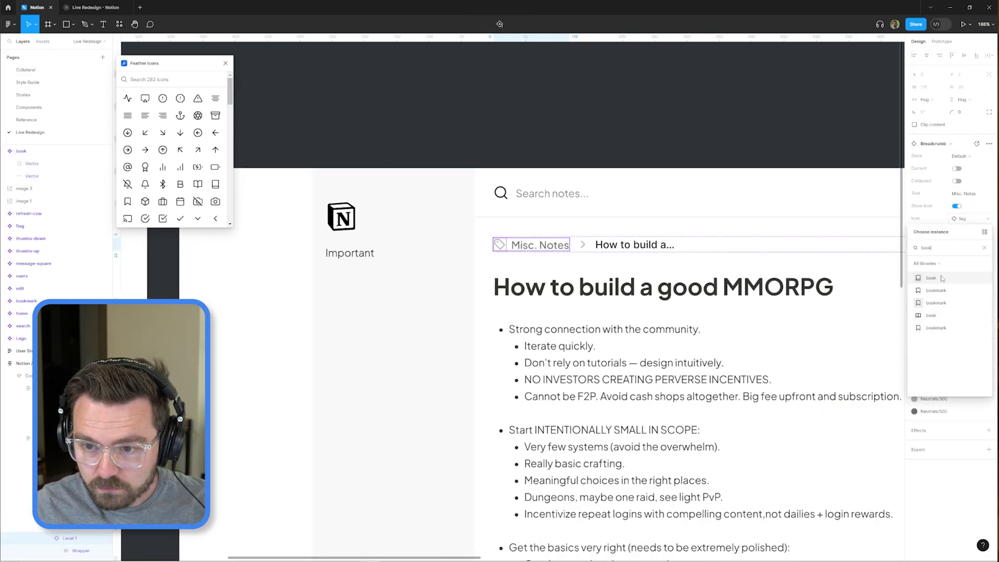
{"action": "left_click", "coordinate": [968, 278]}
{"action": "scroll", "coordinate": [604, 78], "scroll_direction": "down", "scroll_amount": 3}
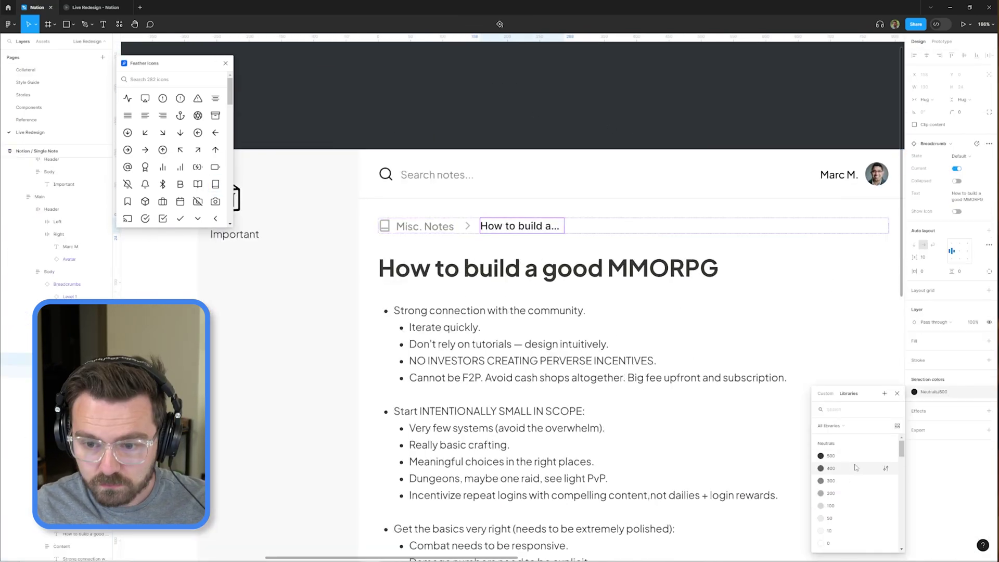
{"action": "left_click", "coordinate": [604, 79]}
Add a Misc. Notes row under Important, make it the Nav Item component, and insert a caret-down icon
{"action": "scroll", "coordinate": [604, 79], "scroll_direction": "up", "scroll_amount": 2}
{"action": "left_click_drag", "start_coordinate": [446, 193], "coordinate": [447, 260]}
{"action": "left_click", "coordinate": [936, 112]}
{"action": "left_click", "coordinate": [933, 125]}
{"action": "left_click", "coordinate": [448, 254]}
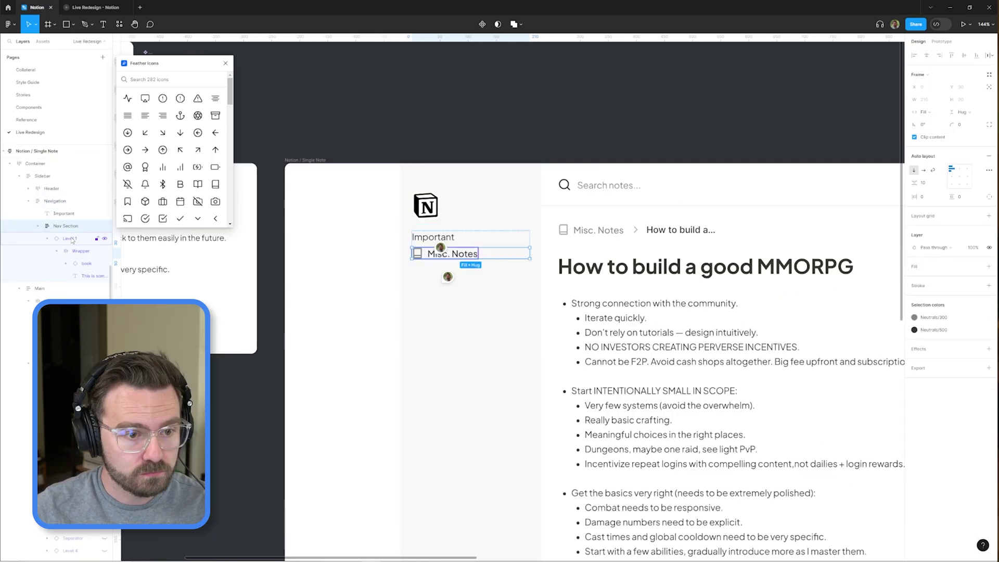
{"action": "scroll", "coordinate": [484, 256], "scroll_direction": "up", "scroll_amount": 3}
{"action": "key", "text": "ctrl+alt+k"}
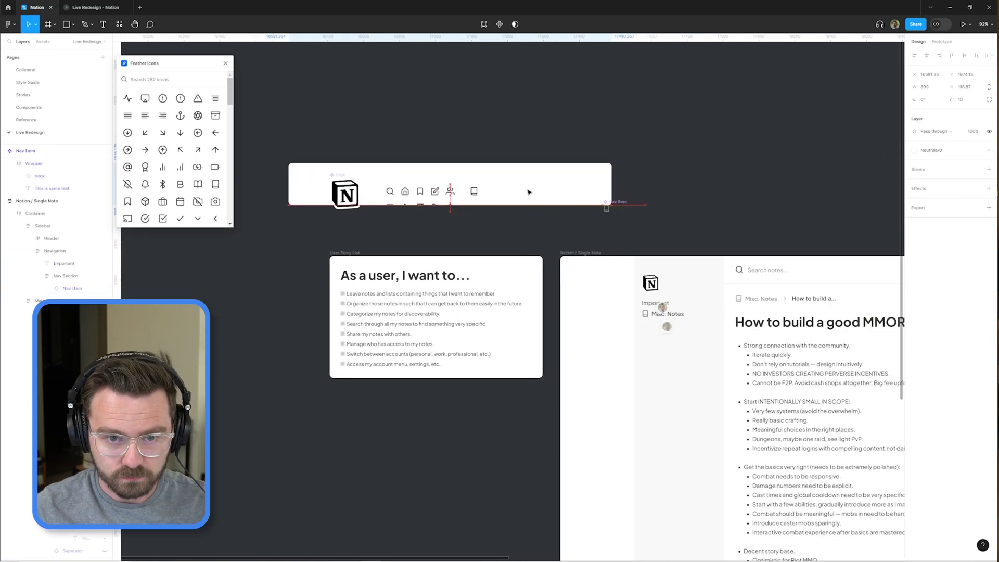
{"action": "left_click", "coordinate": [225, 63]}
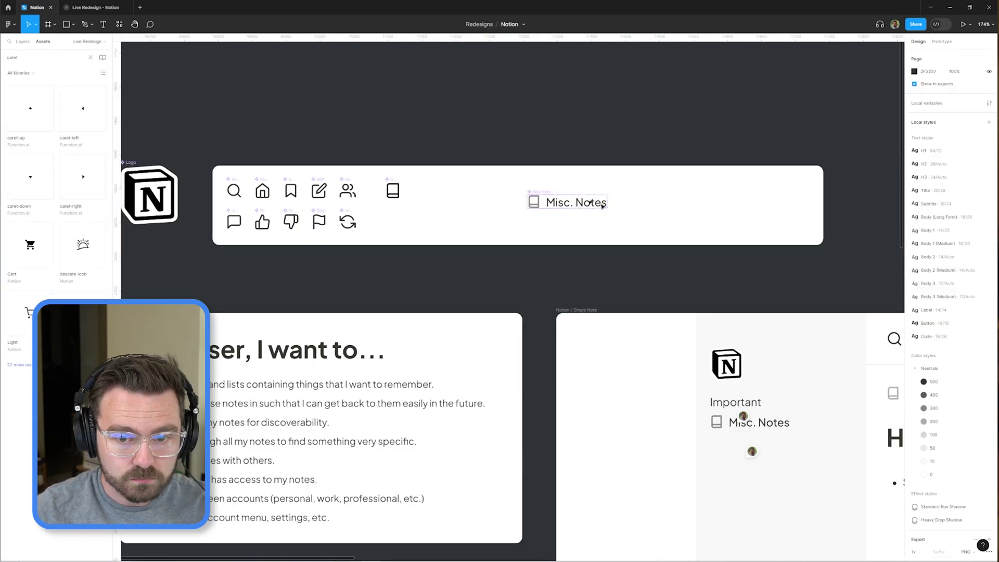
Place the caret-down icon after the Misc. Notes label in the nav item
{"action": "left_click_drag", "start_coordinate": [30, 177], "coordinate": [614, 202]}
{"action": "left_click", "coordinate": [22, 41]}
{"action": "left_click", "coordinate": [709, 415]}
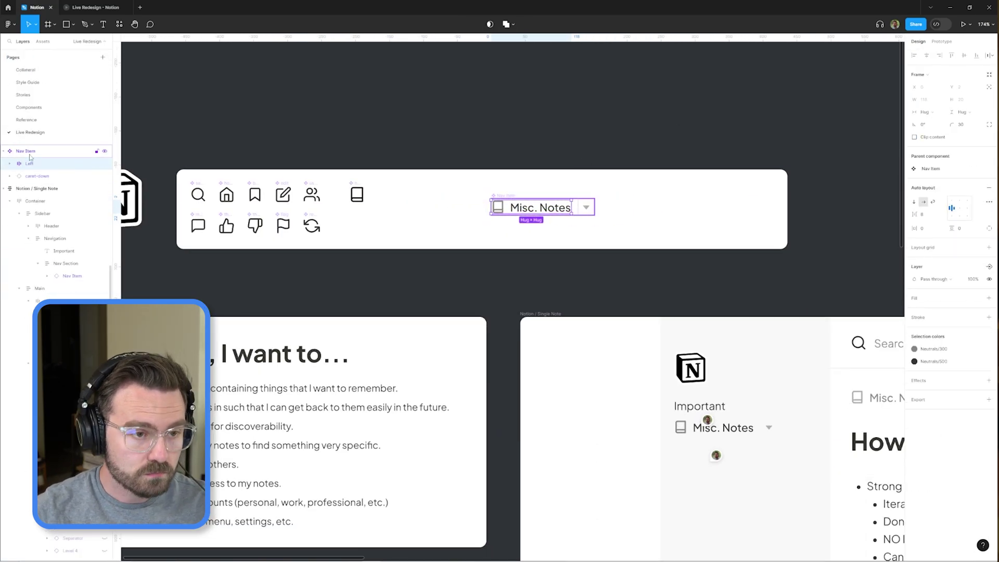
{"action": "scroll", "coordinate": [495, 319], "scroll_direction": "down", "scroll_amount": 3}
{"action": "scroll", "coordinate": [486, 326], "scroll_direction": "up", "scroll_amount": 3}
Duplicate the Misc. Notes item into several rows and swap the caret-down for a chevron-down
{"action": "key", "text": "ctrl+d"}
{"action": "key", "text": "ctrl+d"}
{"action": "key", "text": "ctrl+d"}
{"action": "key", "text": "ctrl+d"}
{"action": "key", "text": "ctrl+d"}
{"action": "key", "text": "ctrl+d"}
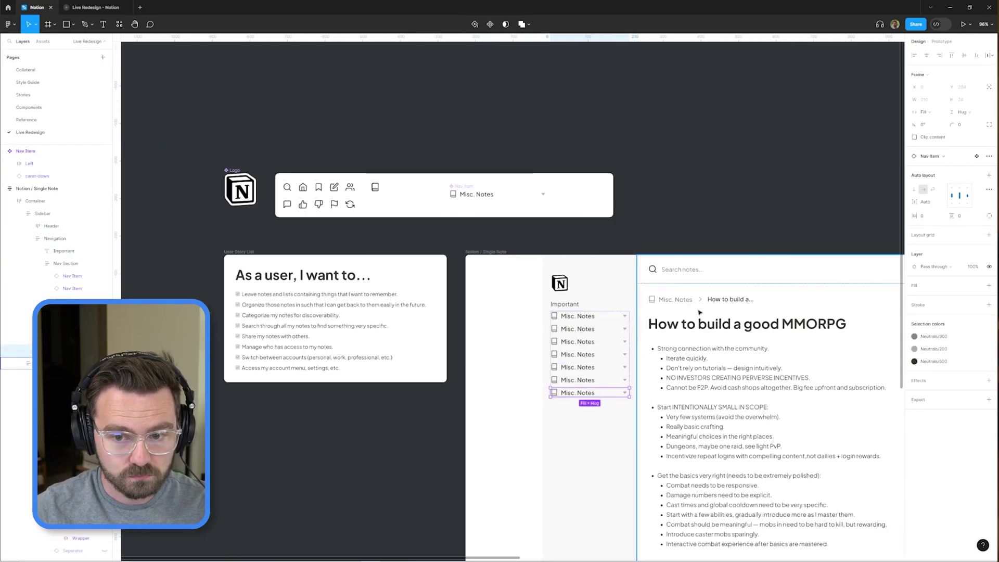
{"action": "type", "text": "chevron"}
{"action": "left_click", "coordinate": [920, 233]}
{"action": "scroll", "coordinate": [602, 196], "scroll_direction": "up", "scroll_amount": 3}
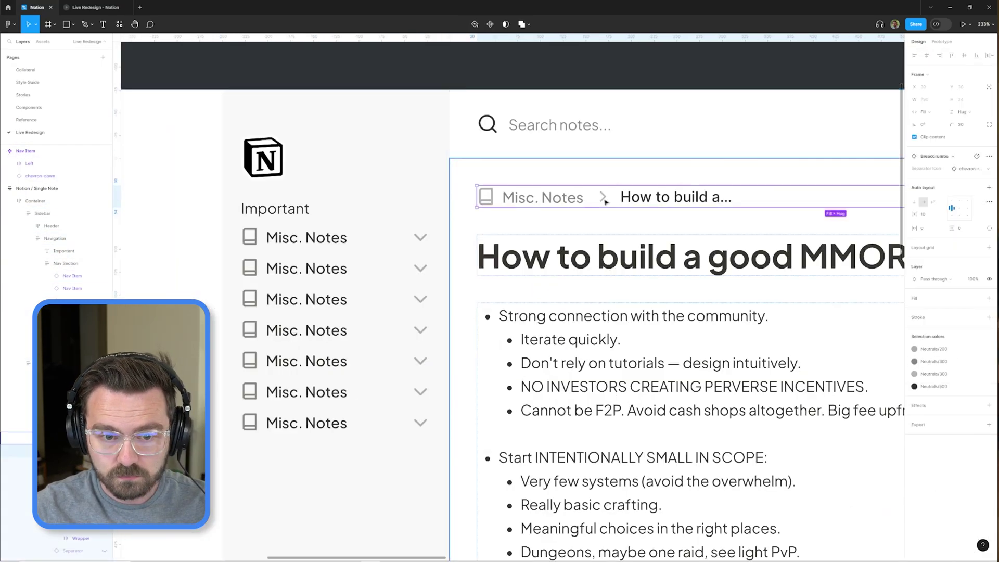
{"action": "scroll", "coordinate": [602, 208], "scroll_direction": "down", "scroll_amount": 3}
{"action": "scroll", "coordinate": [602, 234], "scroll_direction": "up", "scroll_amount": 3}
{"action": "left_click", "coordinate": [520, 245]}
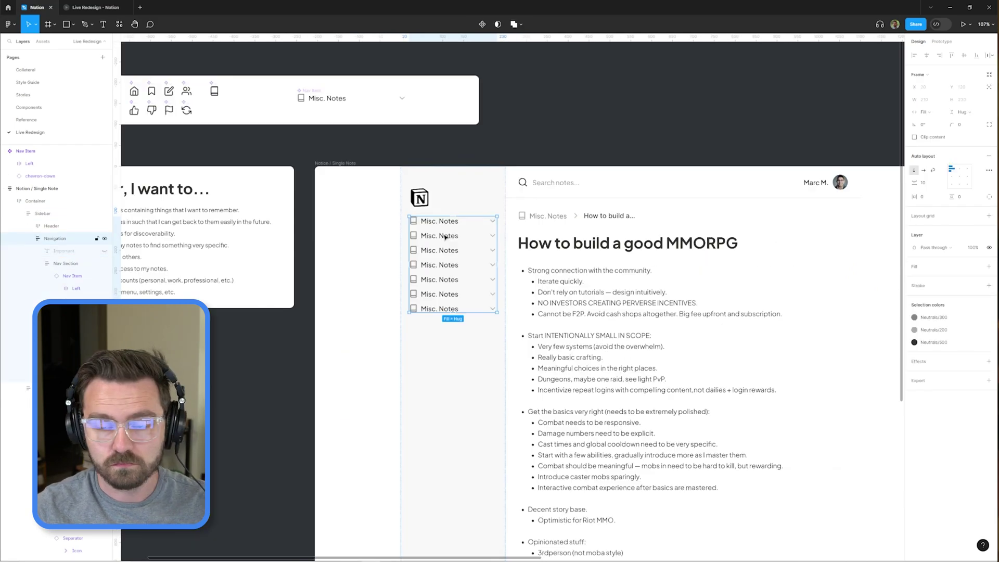
{"action": "left_click", "coordinate": [448, 239], "text": "ctrl"}
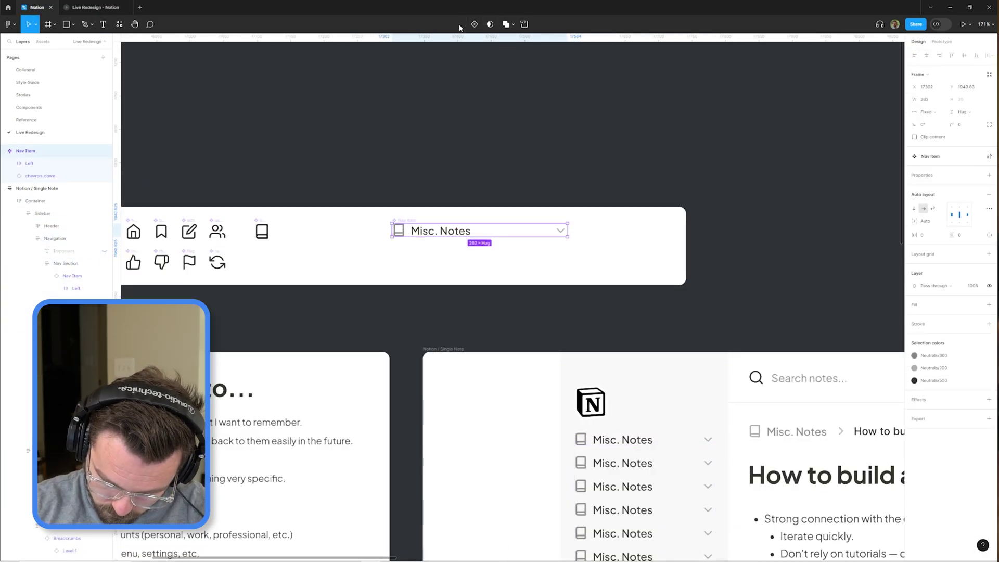
Replace the second variant row's book icon with a file-text icon
{"action": "scroll", "coordinate": [479, 229], "scroll_direction": "down", "scroll_amount": 2}
{"action": "scroll", "coordinate": [478, 229], "scroll_direction": "up", "scroll_amount": 2}
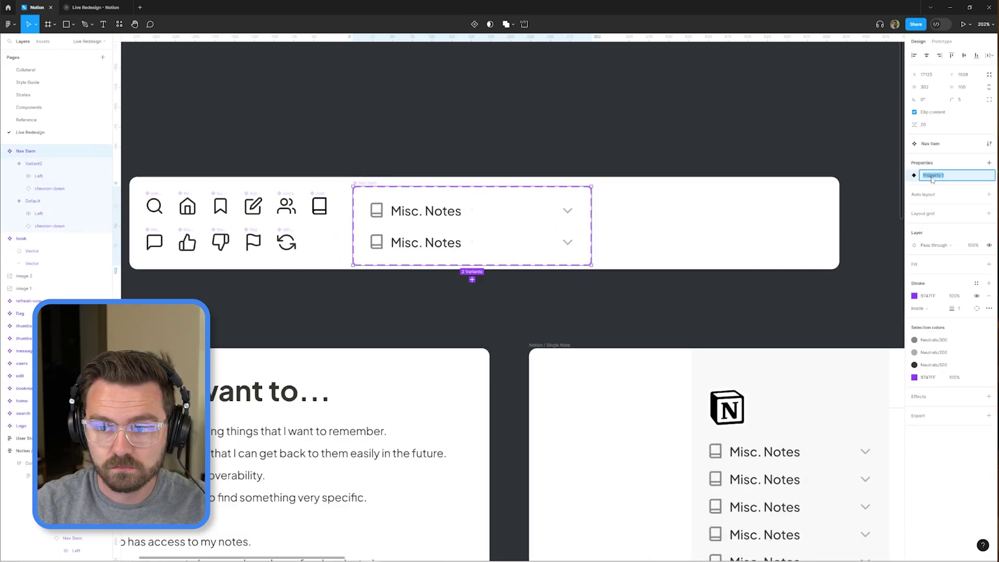
{"action": "scroll", "coordinate": [478, 229], "scroll_direction": "up", "scroll_amount": 2}
{"action": "left_click", "coordinate": [520, 242]}
{"action": "left_click", "coordinate": [376, 242]}
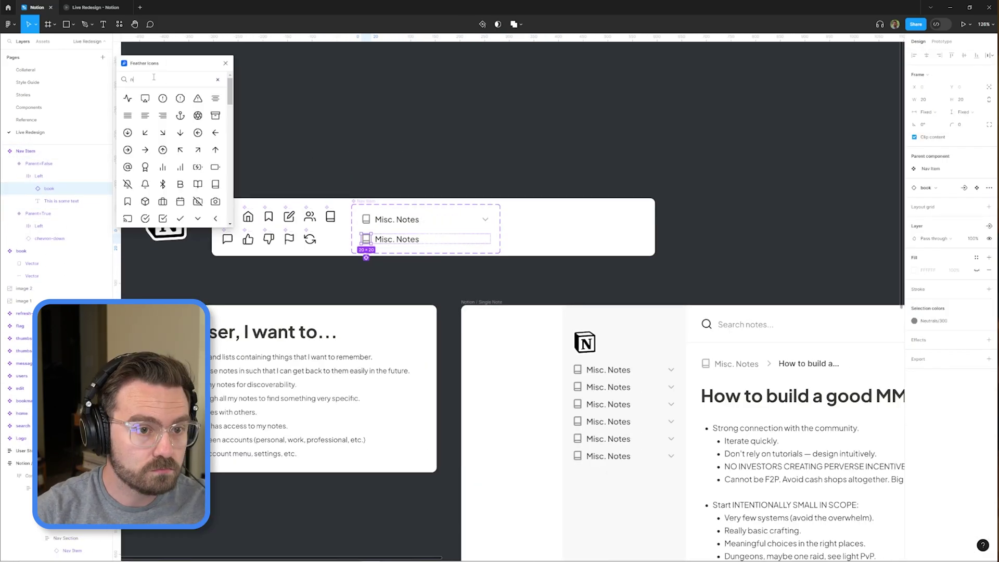
{"action": "scroll", "coordinate": [215, 183], "scroll_direction": "down", "scroll_amount": 5}
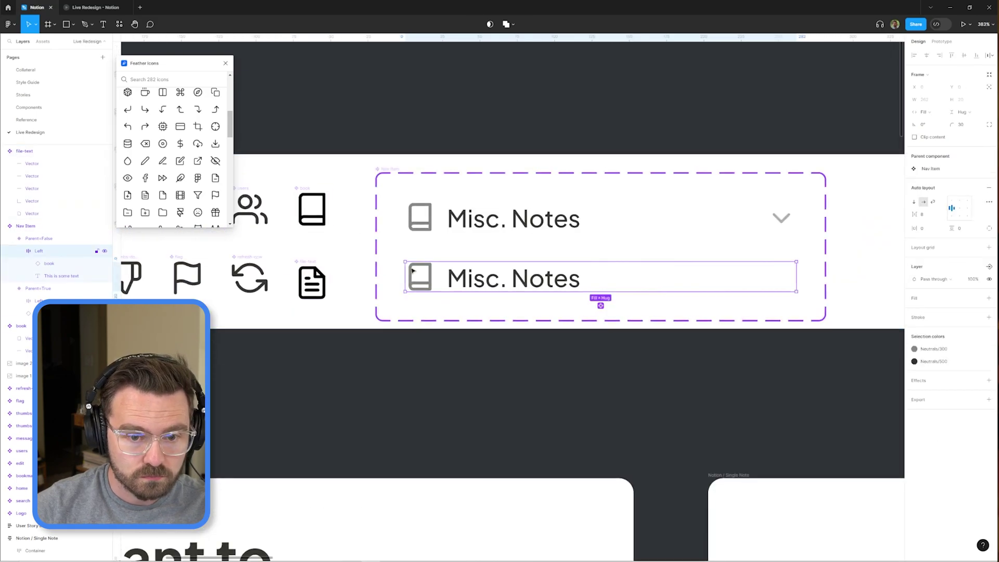
{"action": "left_click", "coordinate": [144, 195]}
{"action": "scroll", "coordinate": [655, 119], "scroll_direction": "down", "scroll_amount": 5}
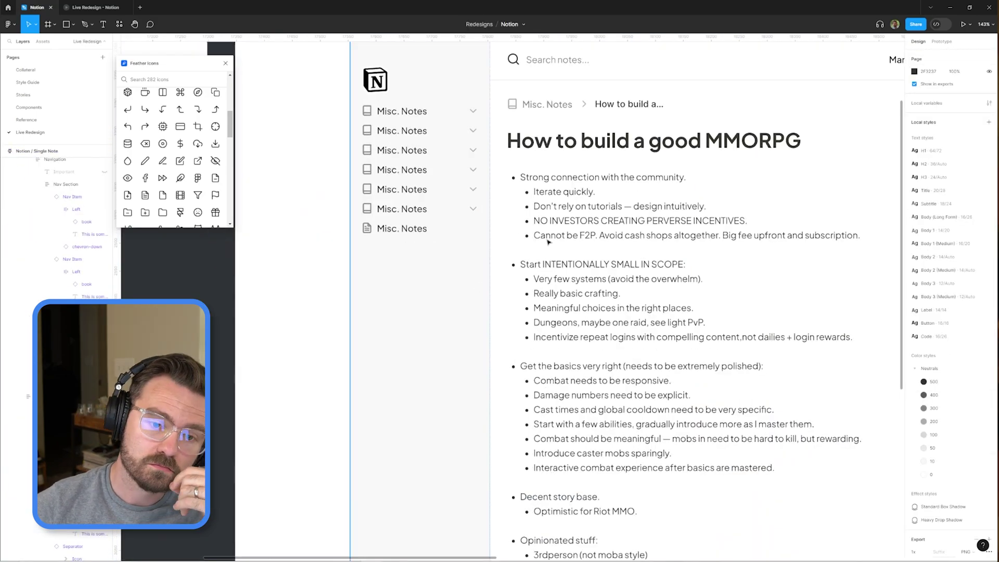
Retype the last sidebar item's label as 'Tabotitled', duplicate it, then undo two edits
{"action": "double_click", "coordinate": [400, 229]}
{"action": "type", "text": "Taboo scores"}
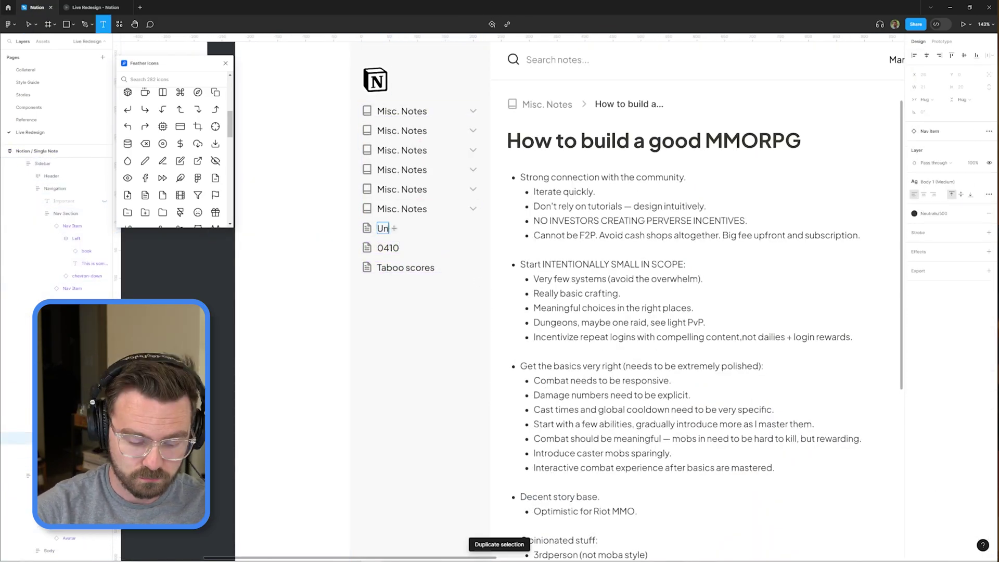
{"action": "type", "text": "titled"}
{"action": "key", "text": "ctrl+d"}
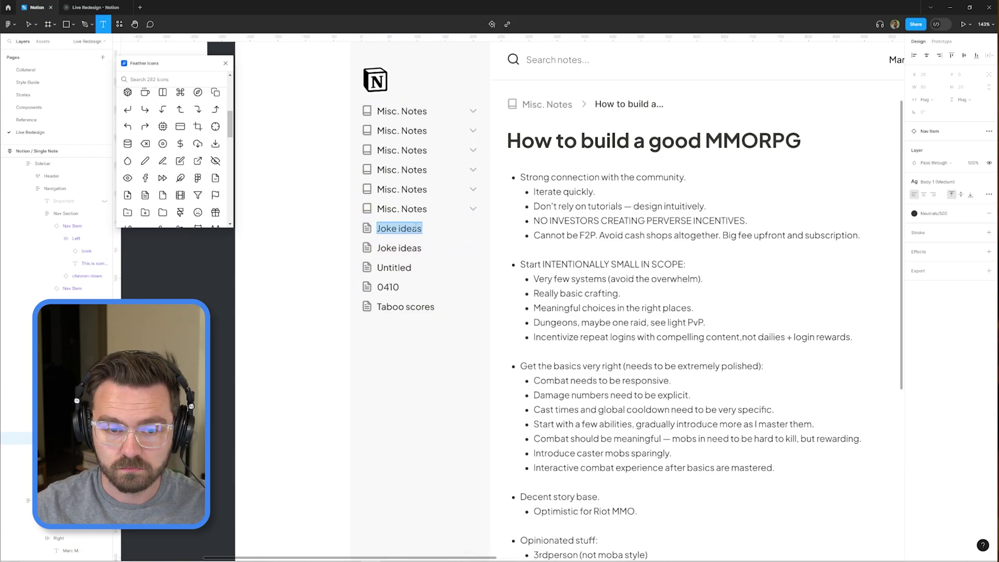
{"action": "key", "text": "Escape"}
{"action": "scroll", "coordinate": [415, 225], "scroll_direction": "up", "scroll_amount": 5}
{"action": "left_click", "coordinate": [364, 203]}
{"action": "scroll", "coordinate": [369, 205], "scroll_direction": "up", "scroll_amount": 3}
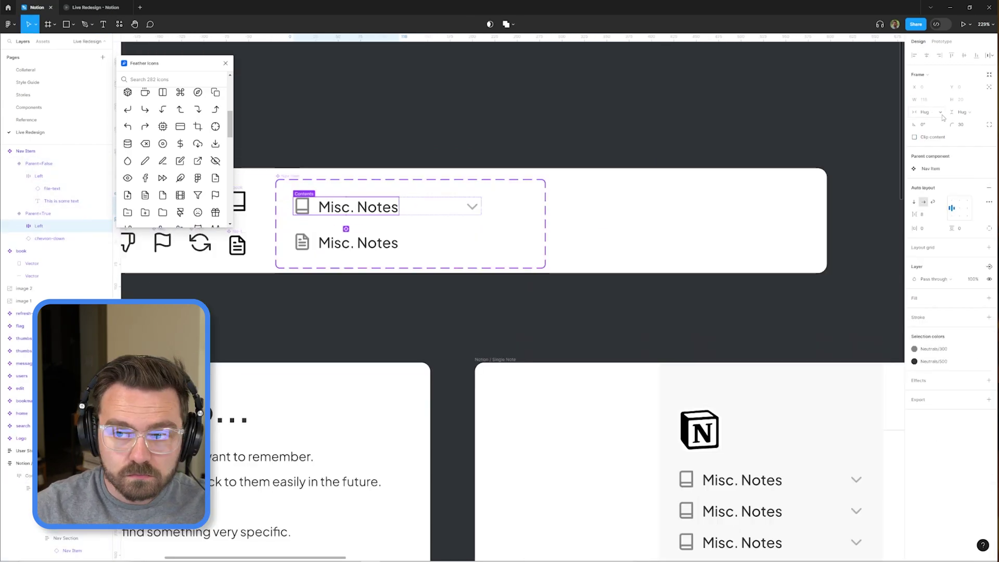
{"action": "key", "text": "ctrl+z"}
{"action": "key", "text": "ctrl+z"}
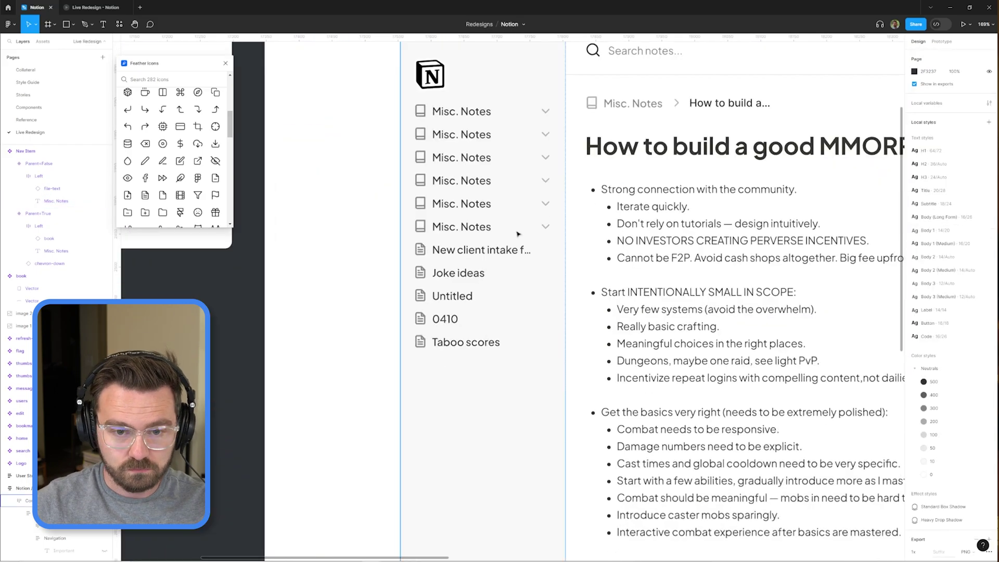
{"action": "key", "text": "ctrl+z"}
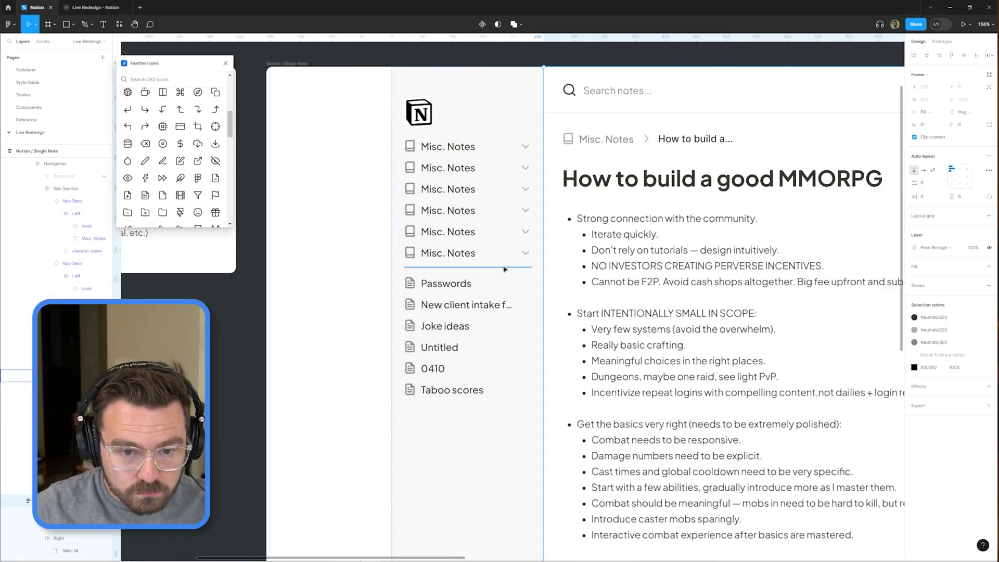
Select the Passwords item, the whole navigation list, then the fourth Misc. Notes row
{"action": "scroll", "coordinate": [438, 239], "scroll_direction": "down", "scroll_amount": 3}
{"action": "left_click", "coordinate": [447, 313]}
{"action": "scroll", "coordinate": [447, 313], "scroll_direction": "up", "scroll_amount": 3}
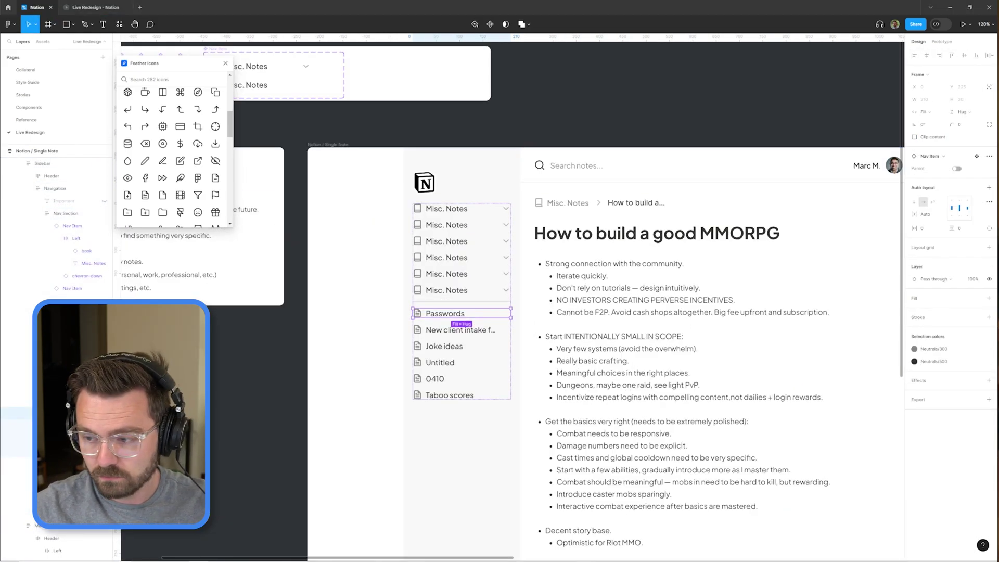
{"action": "scroll", "coordinate": [460, 297], "scroll_direction": "right", "scroll_amount": 3}
{"action": "left_click", "coordinate": [402, 296]}
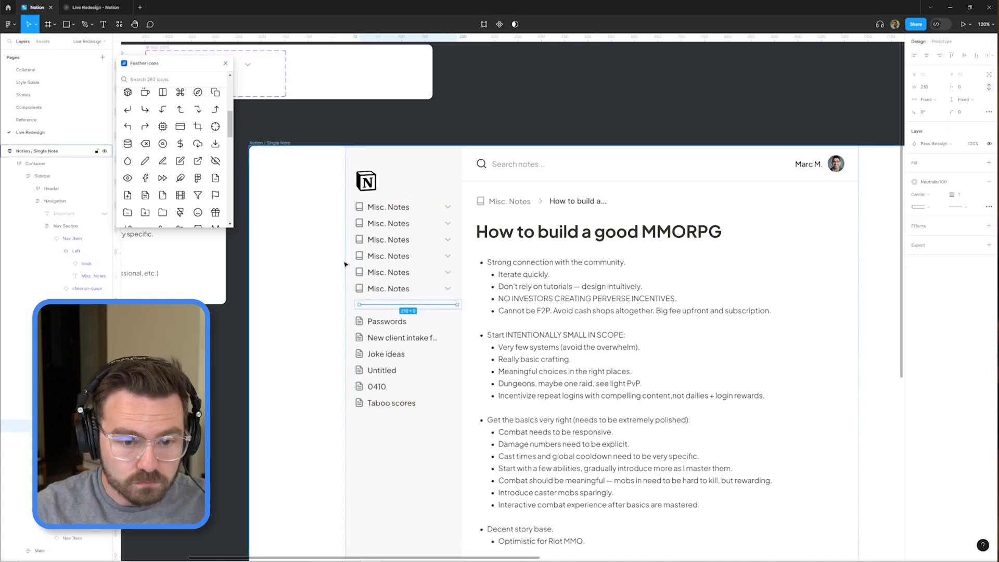
{"action": "left_click", "coordinate": [407, 253]}
{"action": "scroll", "coordinate": [407, 248], "scroll_direction": "down", "scroll_amount": 1}
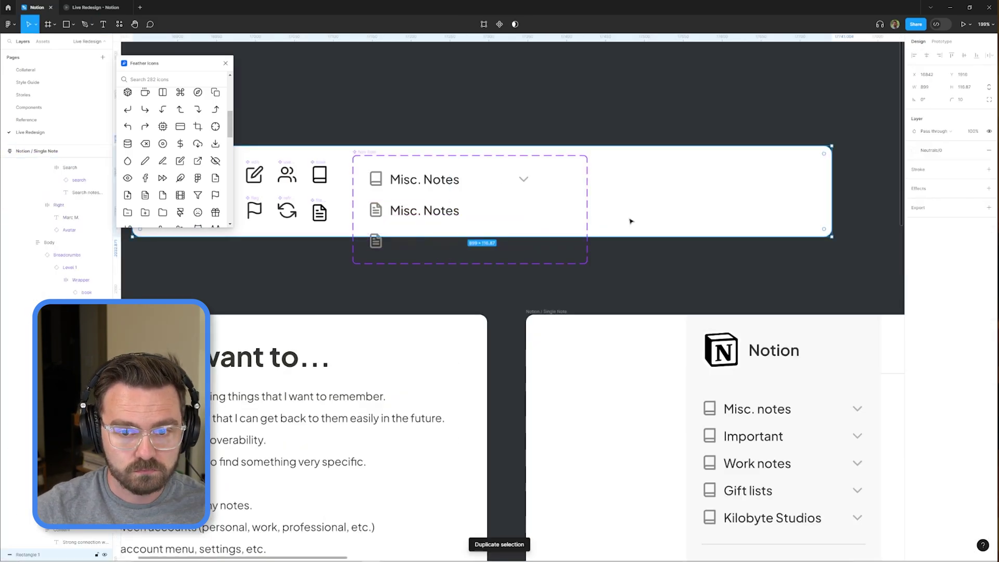
Replace the file icon with a square placeholder and colour the square blue
{"action": "scroll", "coordinate": [378, 227], "scroll_direction": "up", "scroll_amount": 5}
{"action": "key", "text": "ctrl+shift+r"}
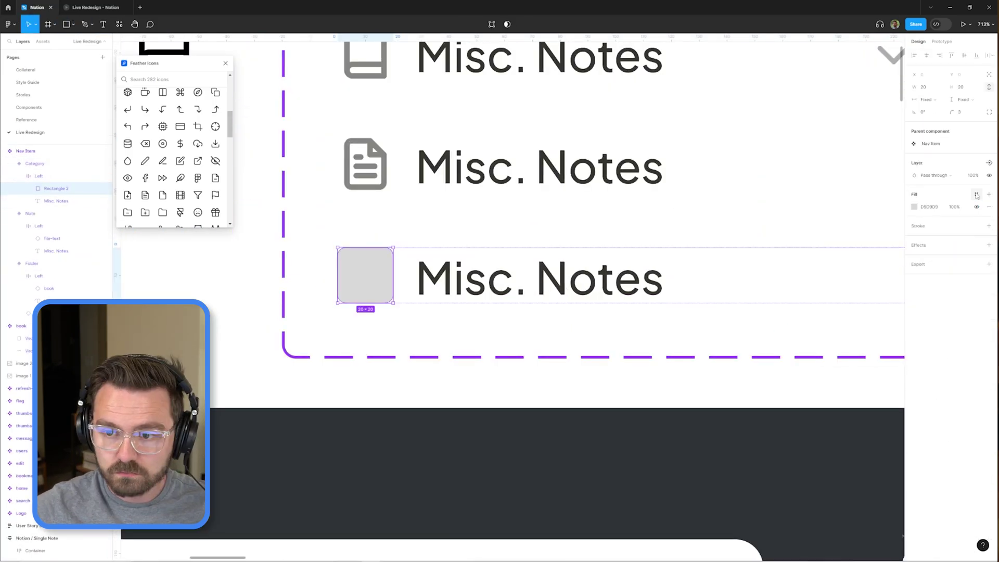
{"action": "left_click", "coordinate": [977, 196]}
{"action": "left_click", "coordinate": [827, 291]}
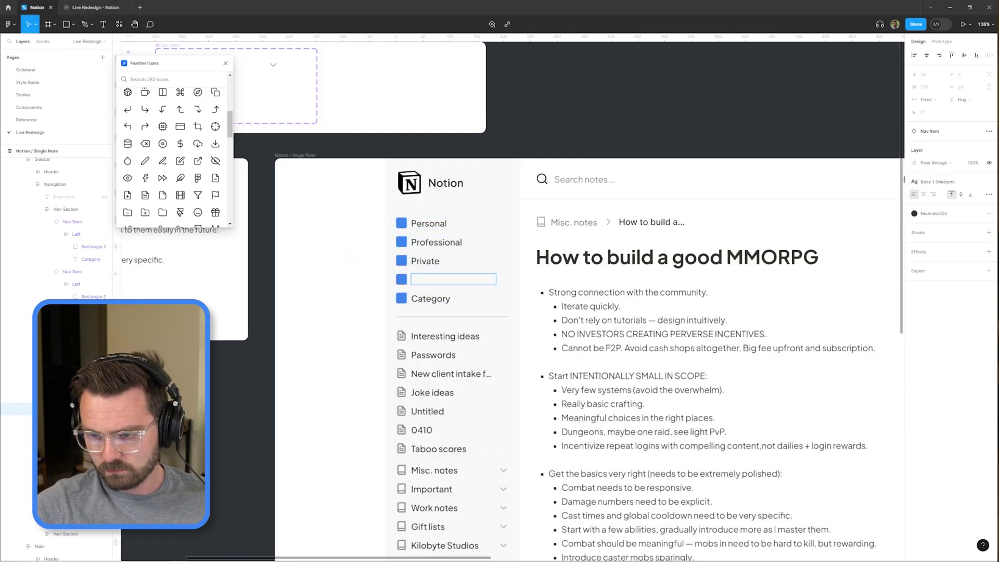
Rename the nav item to Urgent, then select the Misc. notes folder and loose note page list
{"action": "type", "text": "Urgent"}
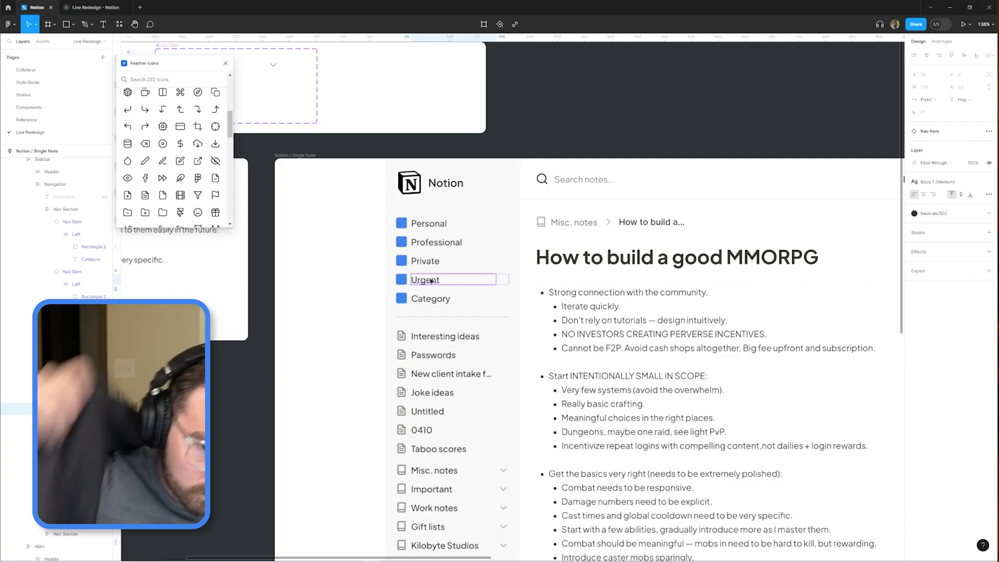
{"action": "scroll", "coordinate": [452, 304], "scroll_direction": "right", "scroll_amount": 2}
{"action": "scroll", "coordinate": [452, 303], "scroll_direction": "down", "scroll_amount": 1}
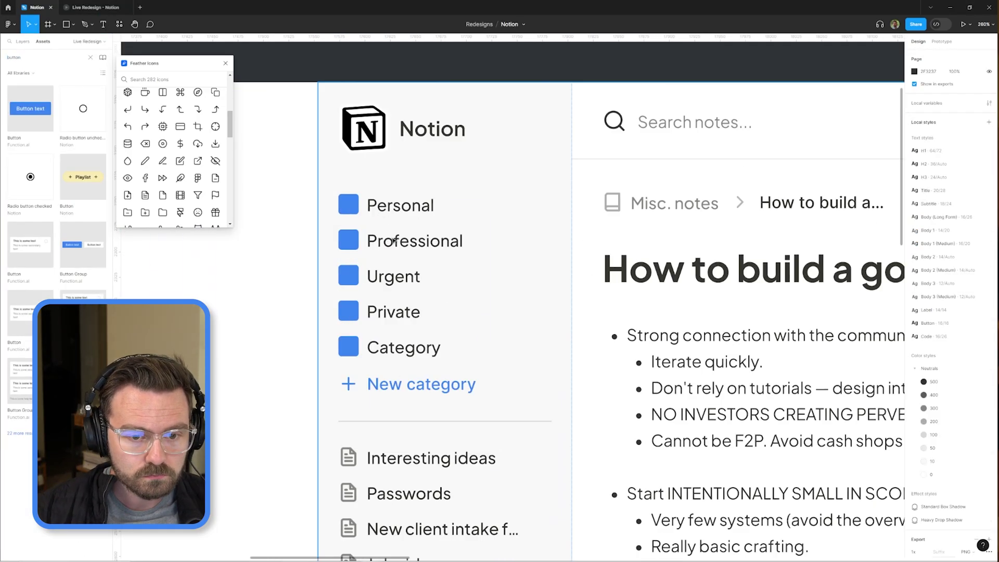
{"action": "scroll", "coordinate": [841, 433], "scroll_direction": "down", "scroll_amount": 1}
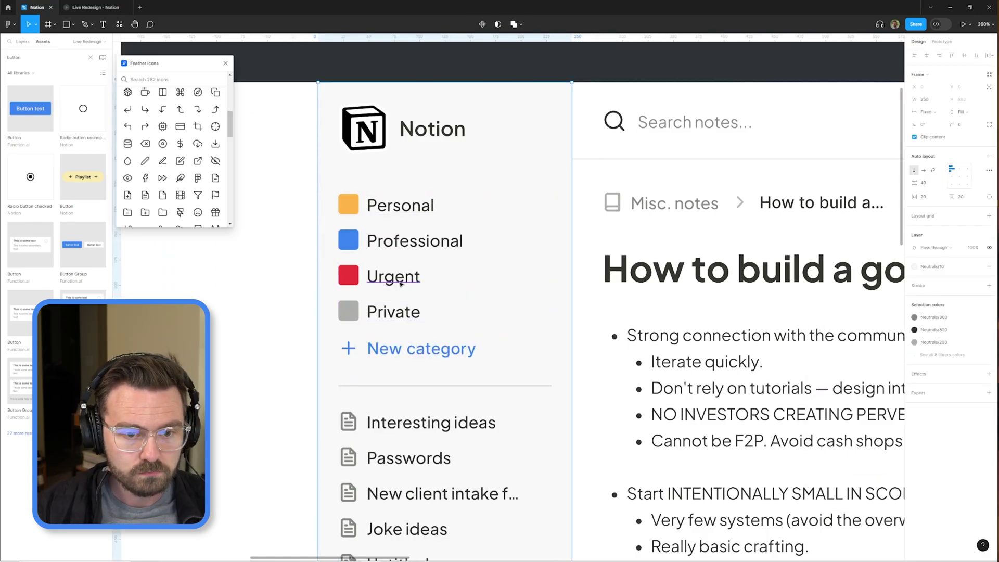
{"action": "scroll", "coordinate": [512, 297], "scroll_direction": "down", "scroll_amount": 5}
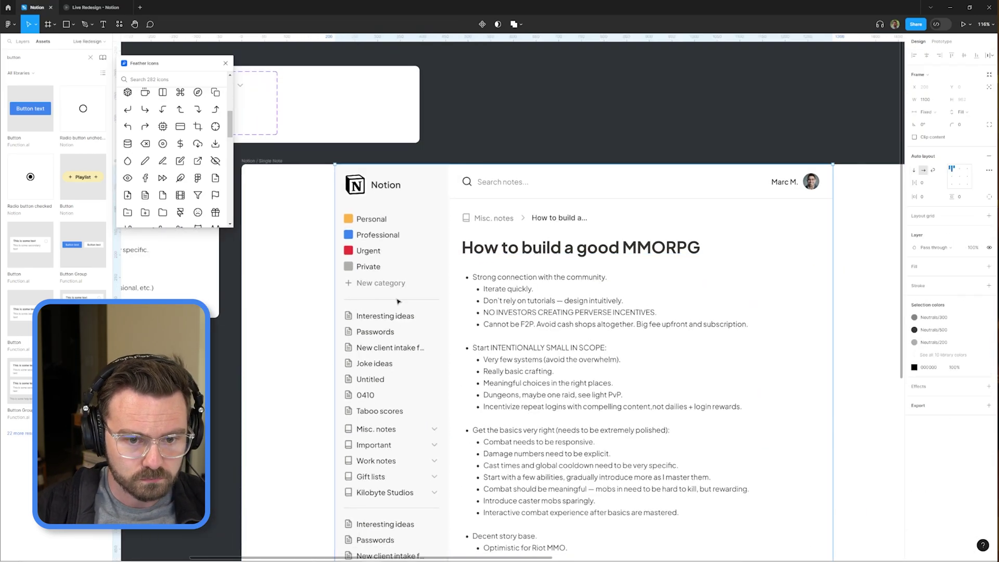
{"action": "scroll", "coordinate": [460, 172], "scroll_direction": "down", "scroll_amount": 2}
{"action": "left_click", "coordinate": [382, 302]}
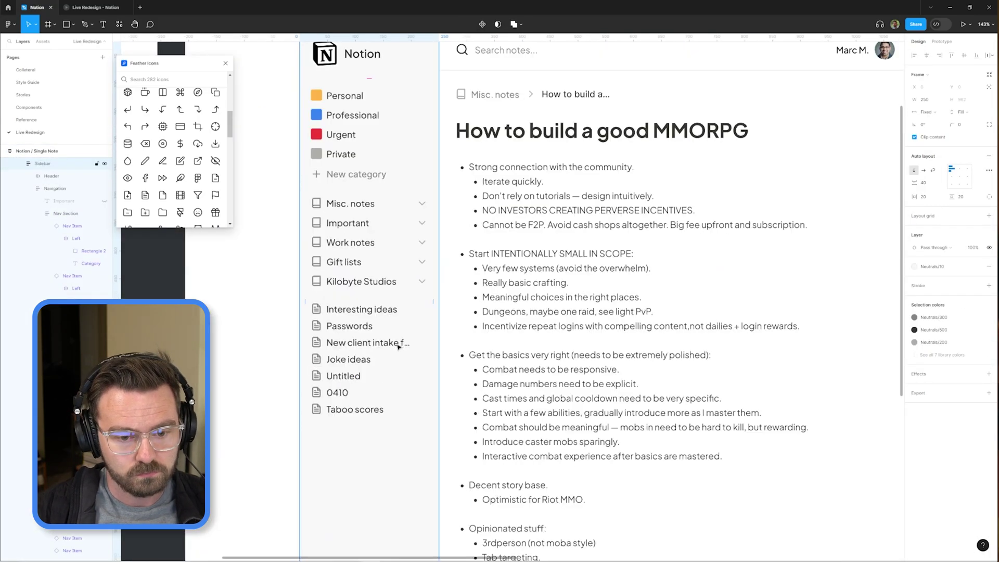
{"action": "left_click", "coordinate": [107, 527]}
{"action": "key", "text": "shift+2"}
{"action": "scroll", "coordinate": [516, 329], "scroll_direction": "down", "scroll_amount": 3}
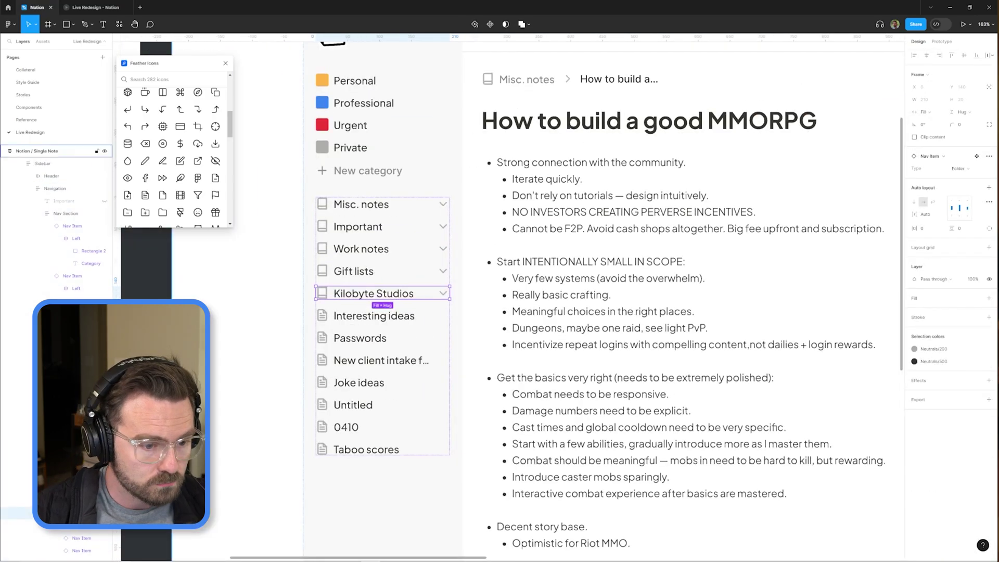
Add a divider beneath the folders and set the Misc. notes child label to Fill width
{"action": "key", "text": "ctrl+v"}
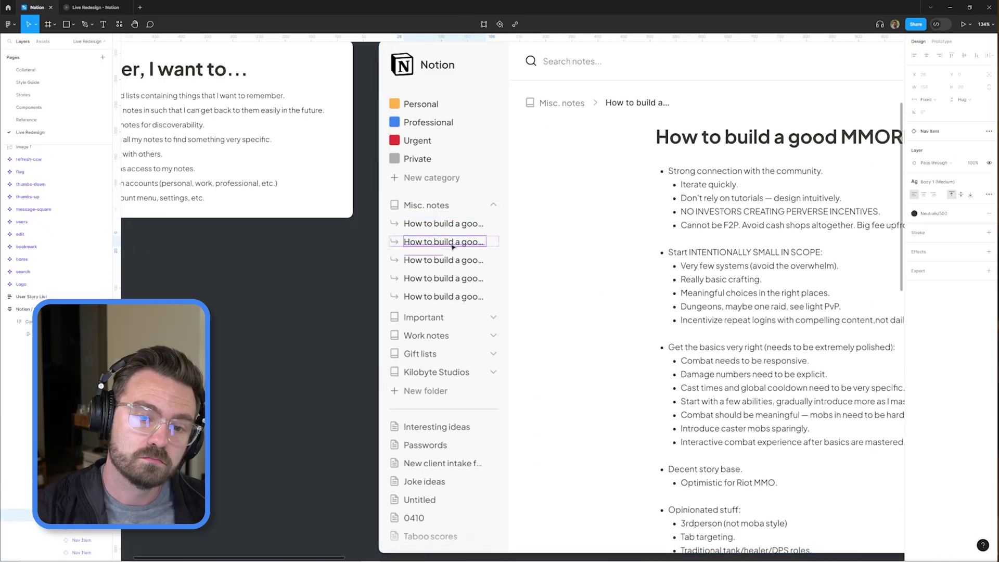
{"action": "scroll", "coordinate": [581, 263], "scroll_direction": "down", "scroll_amount": 2}
{"action": "left_click", "coordinate": [390, 209]}
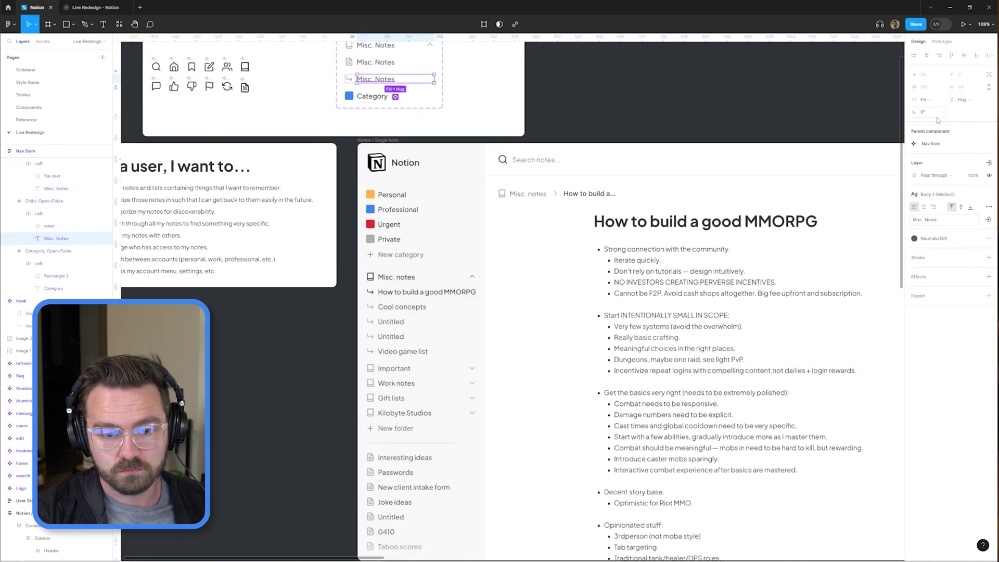
{"action": "left_click", "coordinate": [934, 107]}
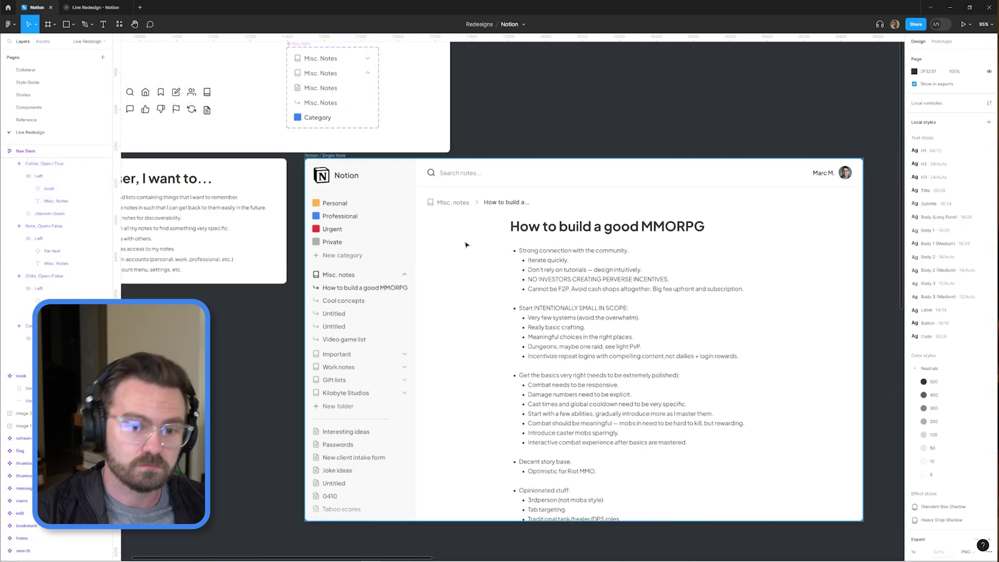
{"action": "left_click", "coordinate": [342, 515]}
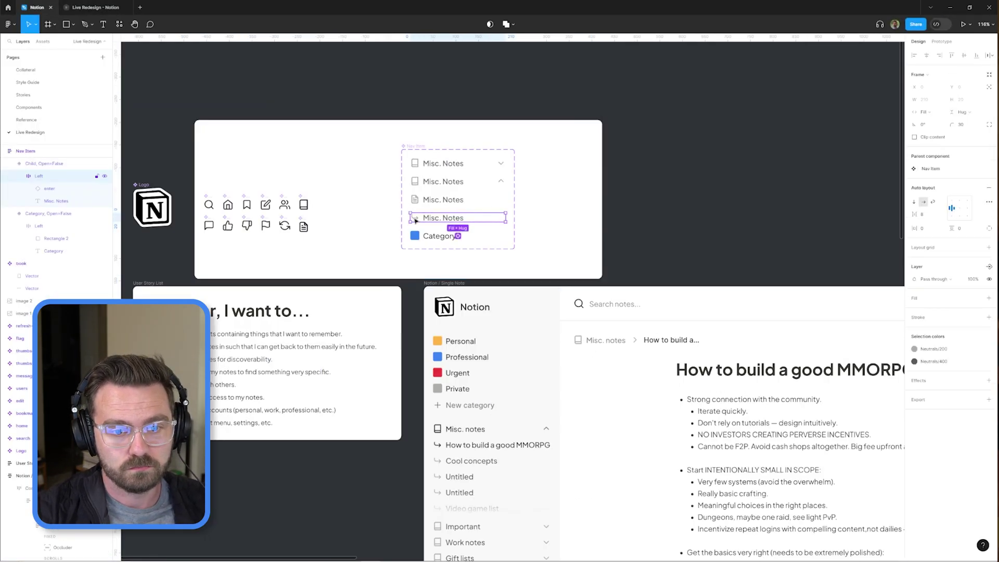
{"action": "scroll", "coordinate": [481, 463], "scroll_direction": "down", "scroll_amount": 2}
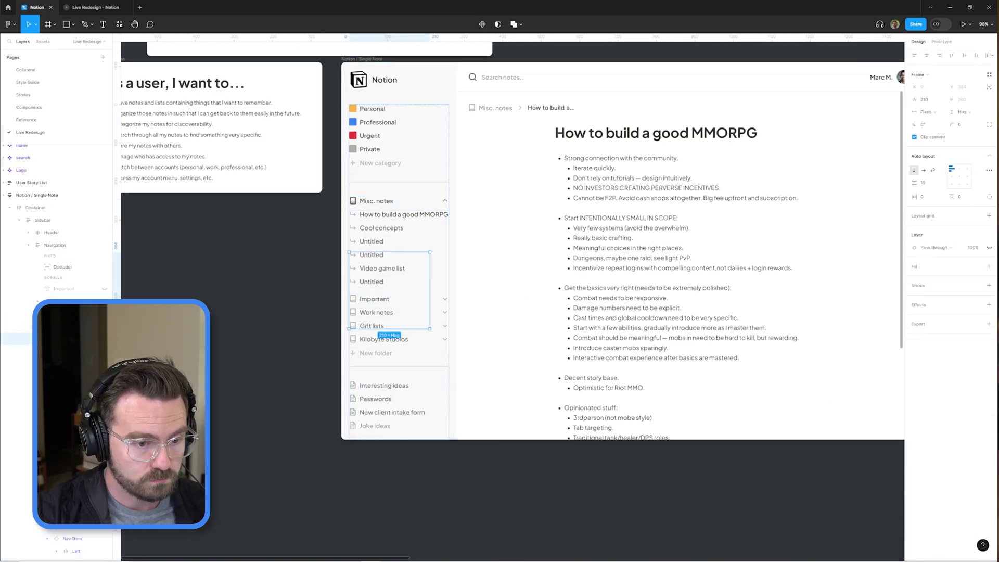
{"action": "left_click", "coordinate": [379, 336]}
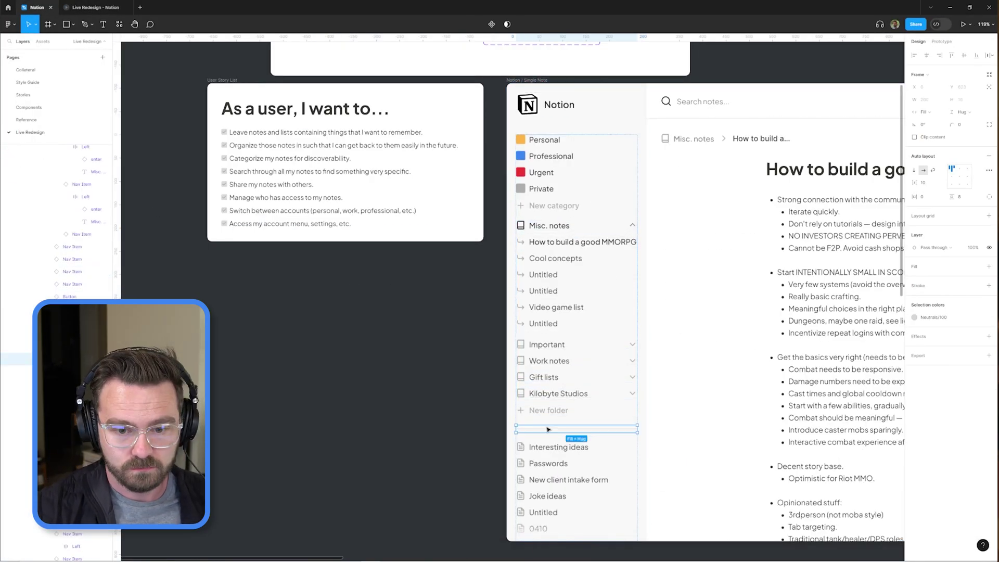
Select the navigation list to adjust its spacing, then the note's title heading
{"action": "left_click", "coordinate": [925, 183]}
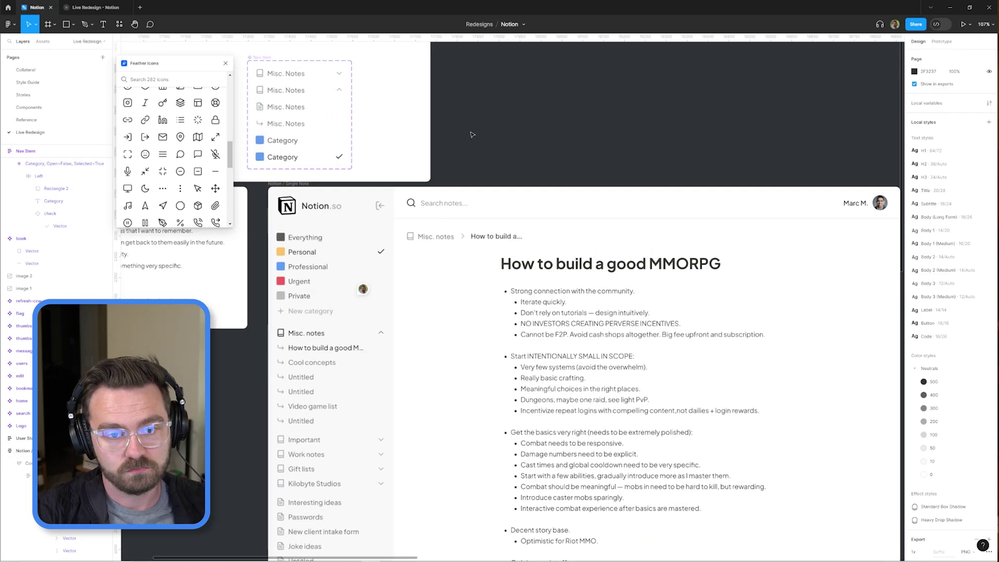
{"action": "scroll", "coordinate": [472, 135], "scroll_direction": "up", "scroll_amount": 2}
{"action": "scroll", "coordinate": [468, 182], "scroll_direction": "down", "scroll_amount": 2}
{"action": "left_click", "coordinate": [470, 228]}
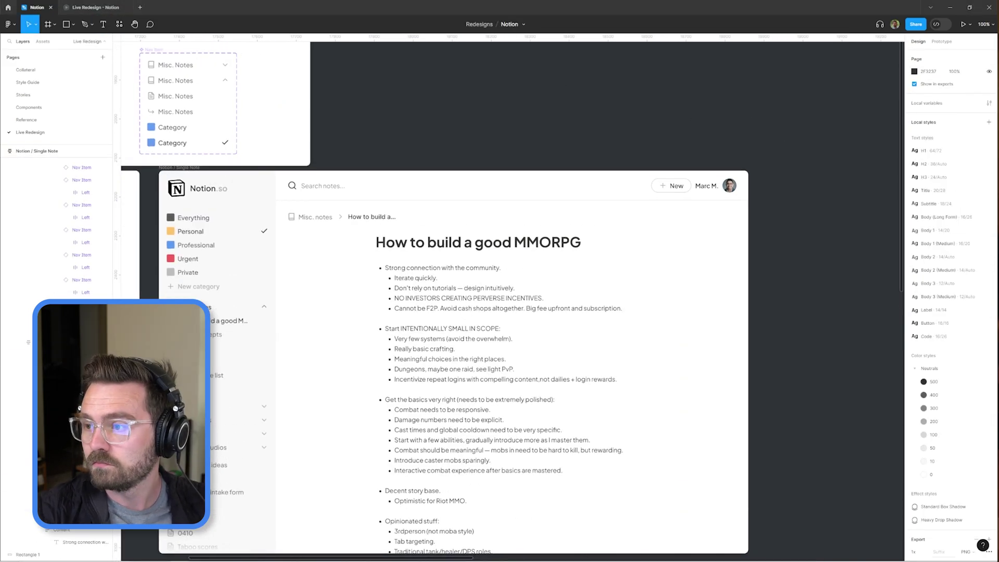
{"action": "scroll", "coordinate": [674, 191], "scroll_direction": "up", "scroll_amount": 5}
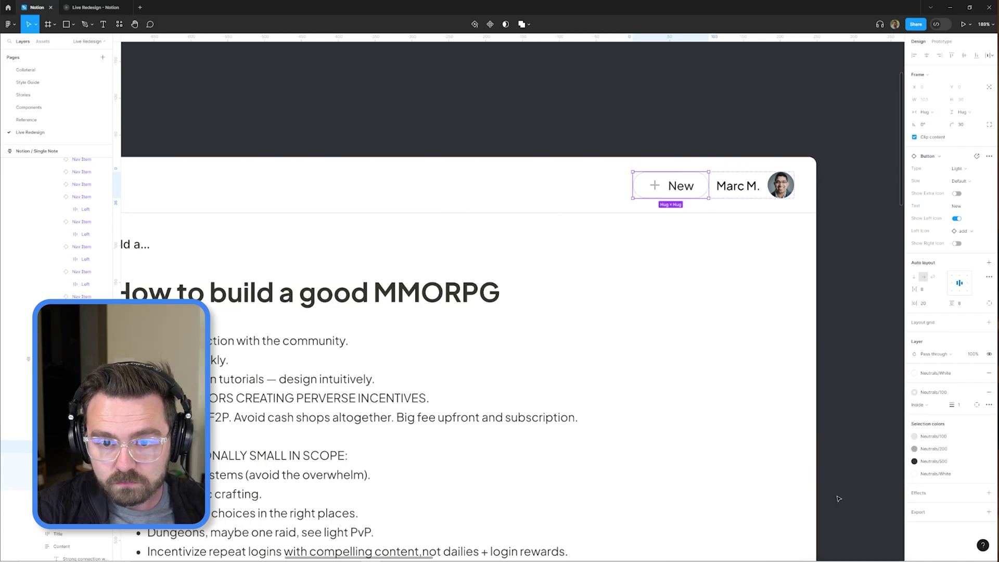
{"action": "scroll", "coordinate": [590, 134], "scroll_direction": "down", "scroll_amount": 2}
{"action": "scroll", "coordinate": [590, 135], "scroll_direction": "down", "scroll_amount": 3}
Paste a Button instance into the breadcrumb row after 'Edited 2h ago'
{"action": "left_click", "coordinate": [720, 239]}
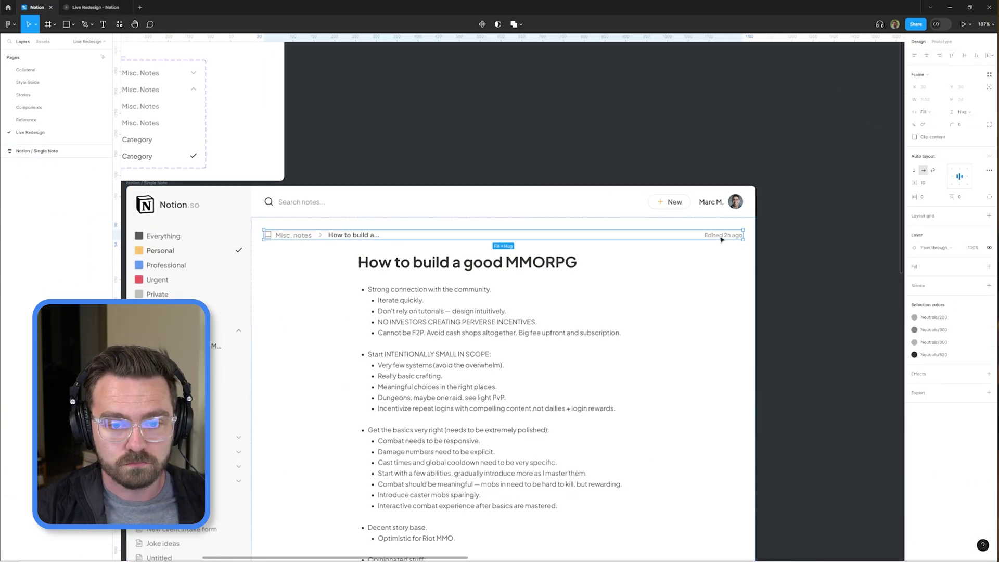
{"action": "key", "text": "ctrl+v"}
{"action": "scroll", "coordinate": [739, 78], "scroll_direction": "up", "scroll_amount": 2}
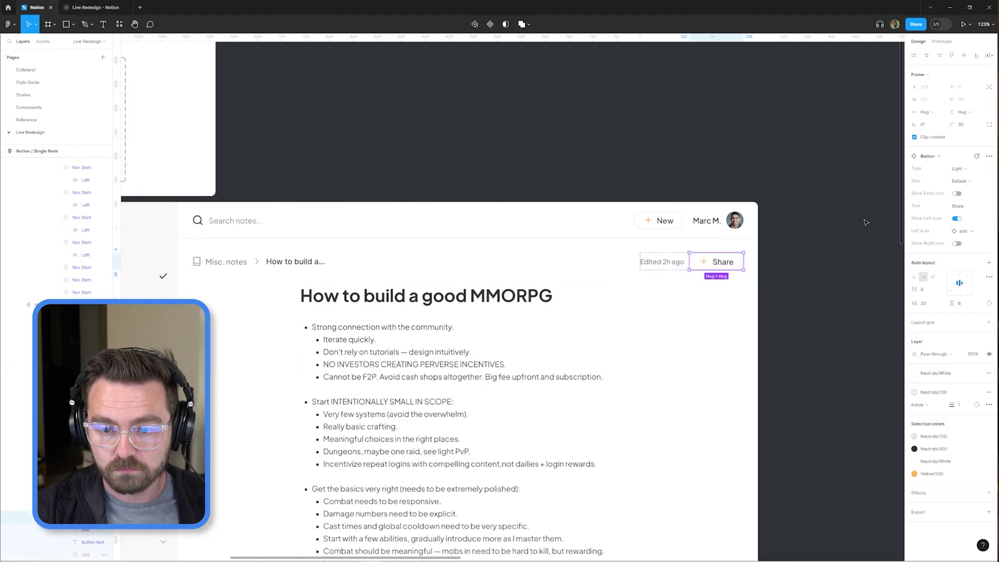
{"action": "key", "text": "Escape"}
{"action": "scroll", "coordinate": [690, 225], "scroll_direction": "up", "scroll_amount": 1}
Duplicate the Share button, relabel the copy 'Favorite', and adjust the gap between buttons
{"action": "left_click", "coordinate": [718, 200]}
{"action": "key", "text": "ctrl+d"}
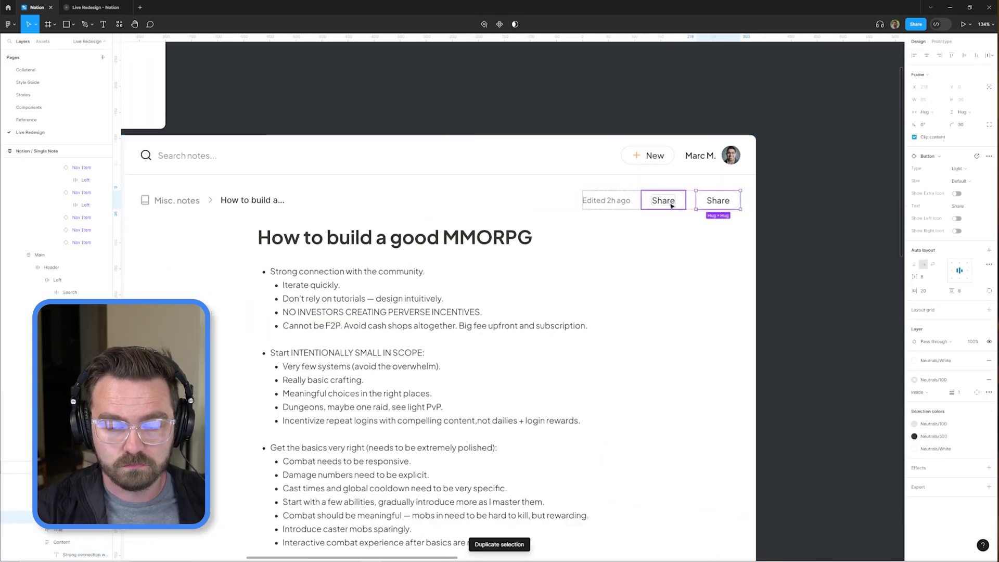
{"action": "double_click", "coordinate": [662, 201]}
{"action": "type", "text": "Favorite"}
{"action": "key", "text": "Escape"}
{"action": "key", "text": "Escape"}
{"action": "scroll", "coordinate": [640, 167], "scroll_direction": "up", "scroll_amount": 4}
{"action": "left_click", "coordinate": [936, 183]}
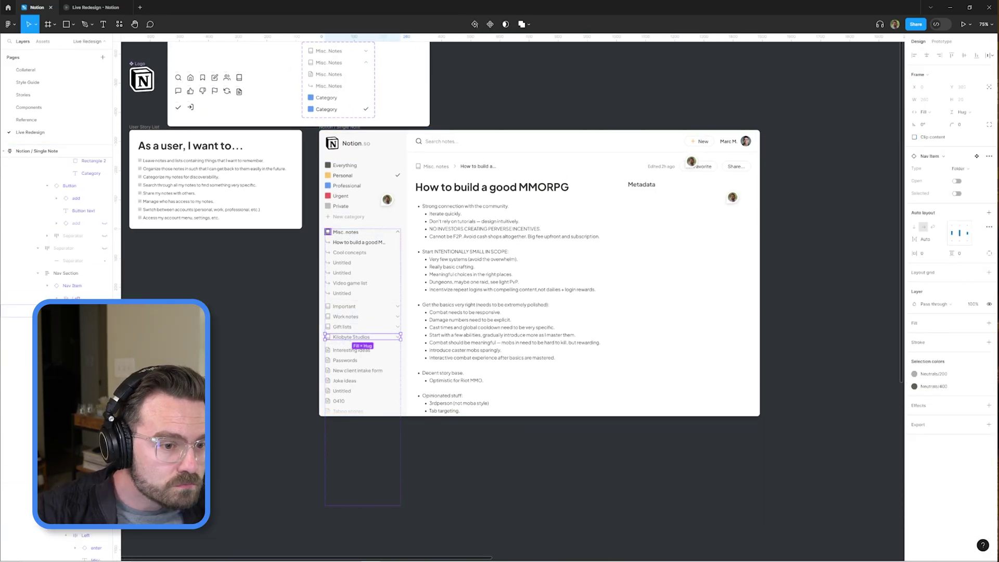
Wrap the frame under the Details heading in auto layout with padding 0
{"action": "key", "text": "Escape"}
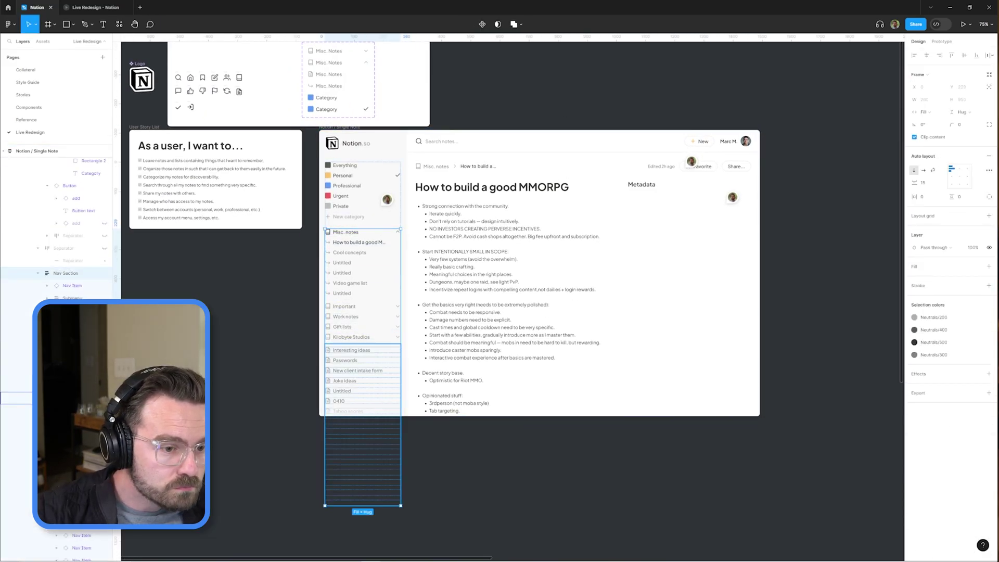
{"action": "left_click", "coordinate": [194, 267]}
{"action": "scroll", "coordinate": [229, 401], "scroll_direction": "up", "scroll_amount": 2, "text": "ctrl"}
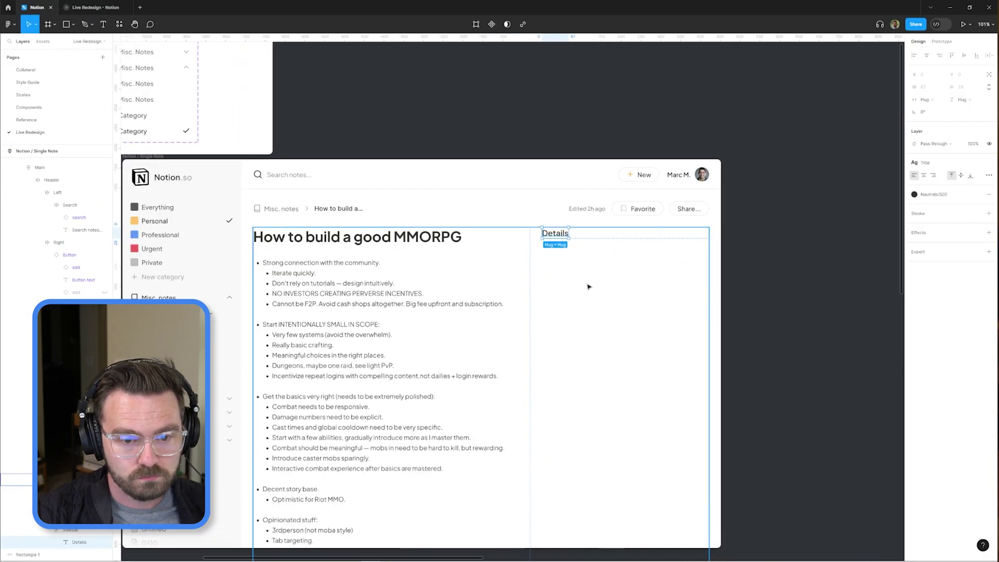
{"action": "scroll", "coordinate": [588, 285], "scroll_direction": "up", "scroll_amount": 2, "text": "ctrl"}
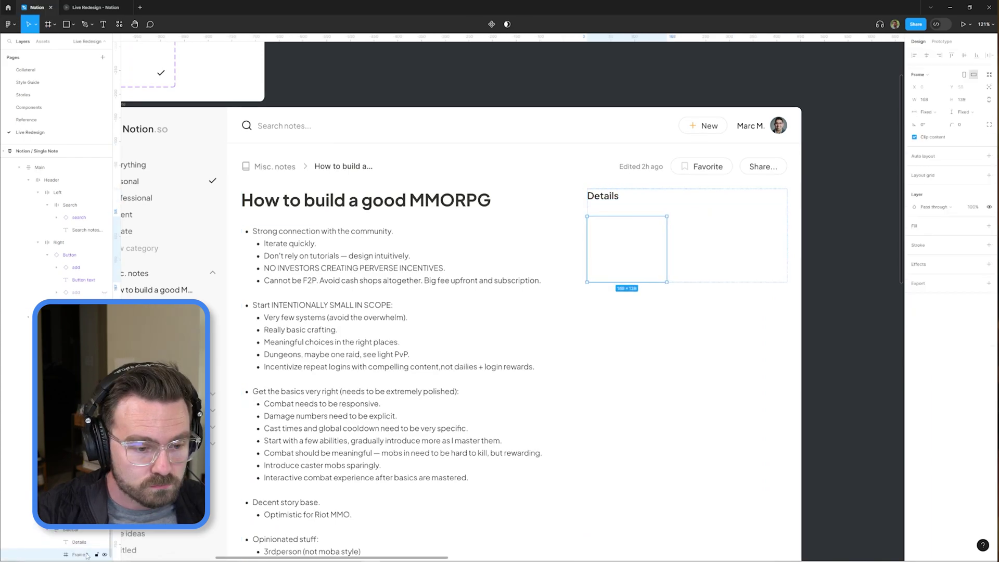
{"action": "scroll", "coordinate": [78, 416], "scroll_direction": "down", "scroll_amount": 3}
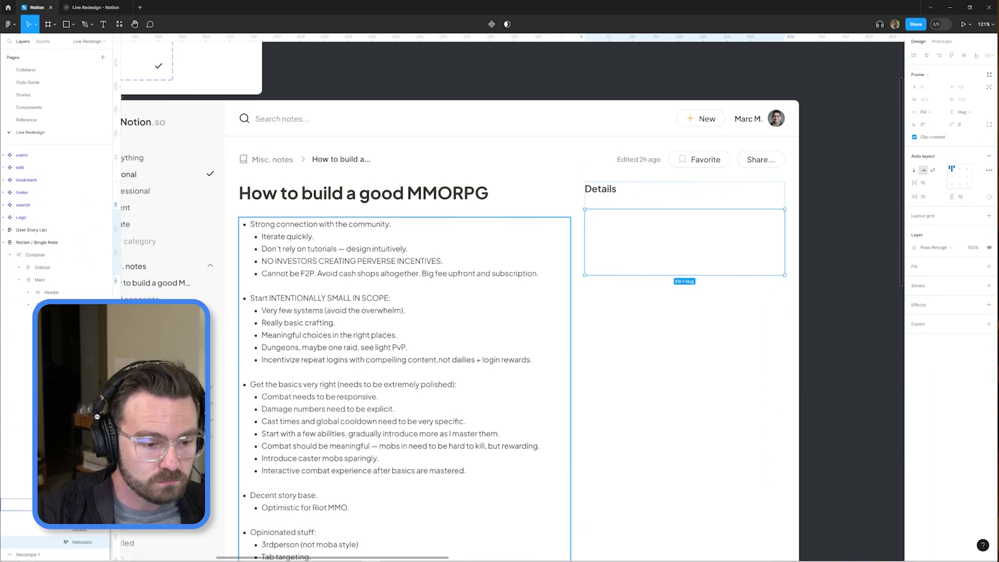
{"action": "key", "text": "shift+a"}
{"action": "left_click", "coordinate": [925, 197]}
{"action": "type", "text": "0"}
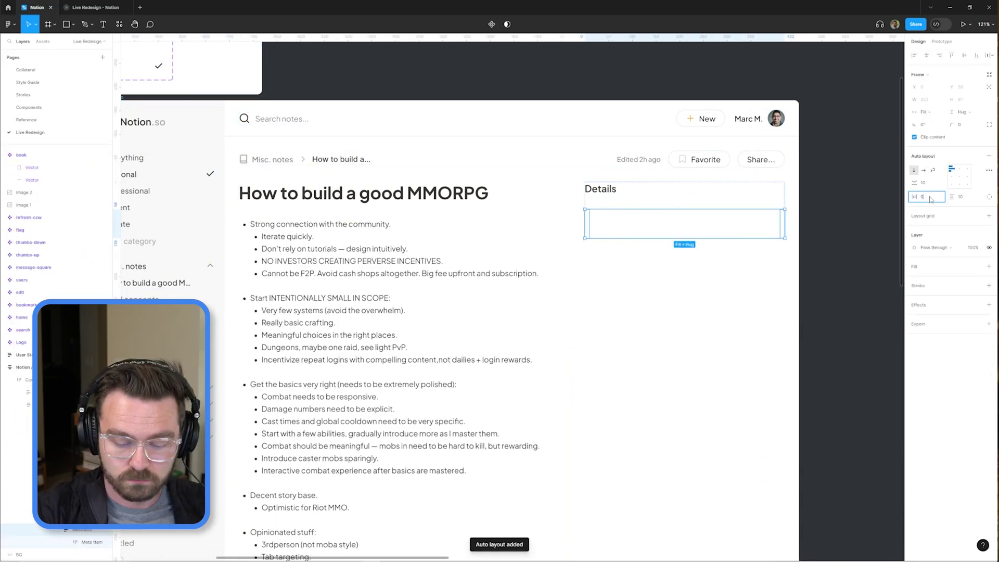
{"action": "type", "text": "t"}
Add a 'Category' text layer inside the Details frame and select it
{"action": "left_click", "coordinate": [599, 221]}
{"action": "scroll", "coordinate": [599, 221], "scroll_direction": "up", "scroll_amount": 2}
{"action": "type", "text": "Uategory"}
{"action": "key", "text": "Escape"}
{"action": "key", "text": "shift+0"}
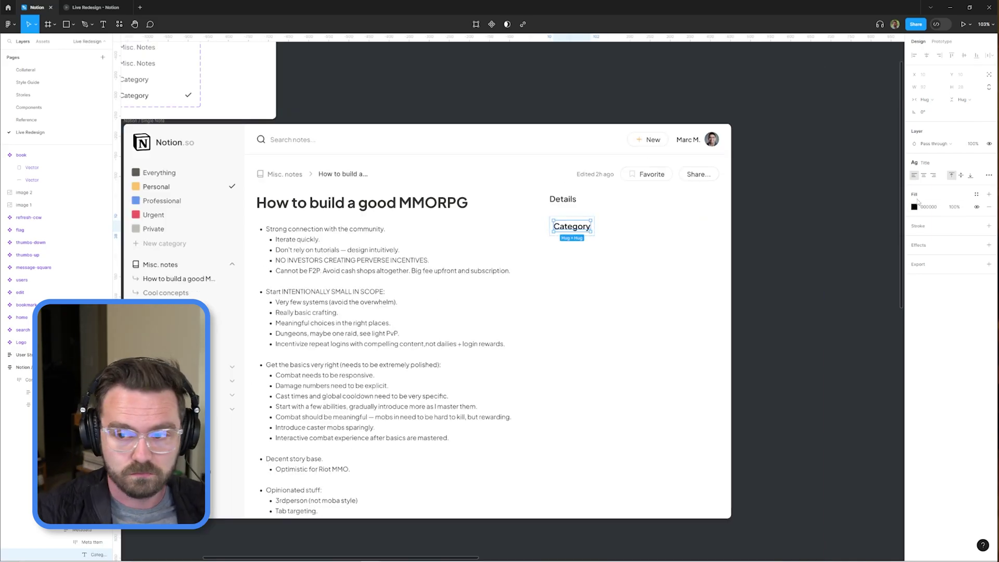
{"action": "scroll", "coordinate": [609, 366], "scroll_direction": "up", "scroll_amount": 5}
{"action": "scroll", "coordinate": [608, 366], "scroll_direction": "up", "scroll_amount": 3}
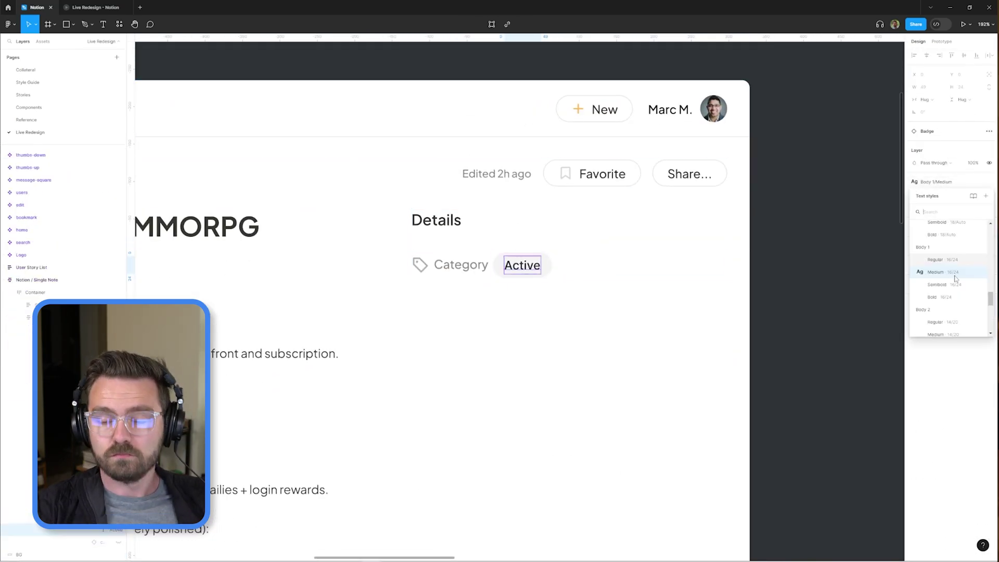
Select the Created on row and its parent metadata item in the Details panel
{"action": "left_click", "coordinate": [513, 251]}
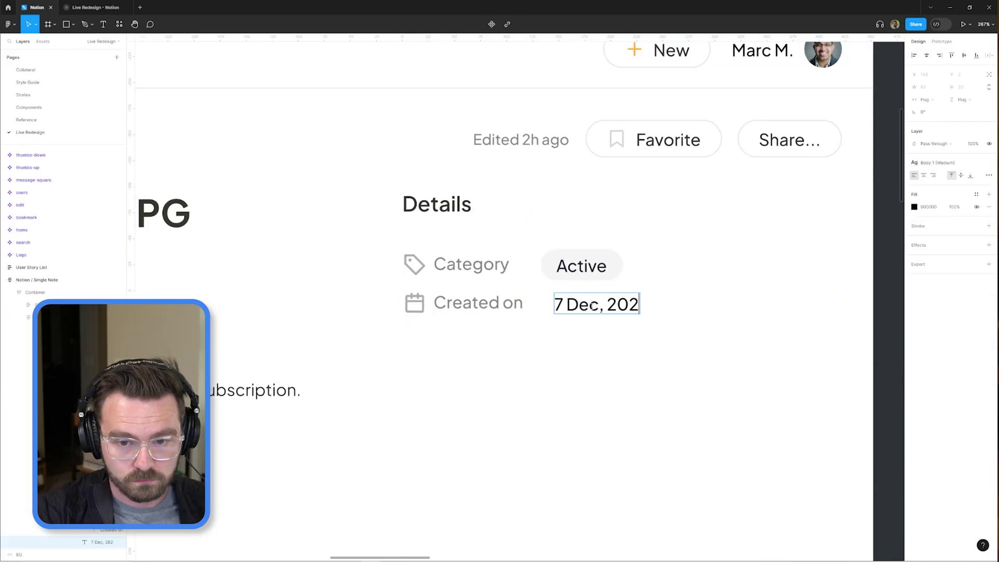
{"action": "scroll", "coordinate": [582, 307], "scroll_direction": "down", "scroll_amount": 3}
{"action": "left_click", "coordinate": [538, 307]}
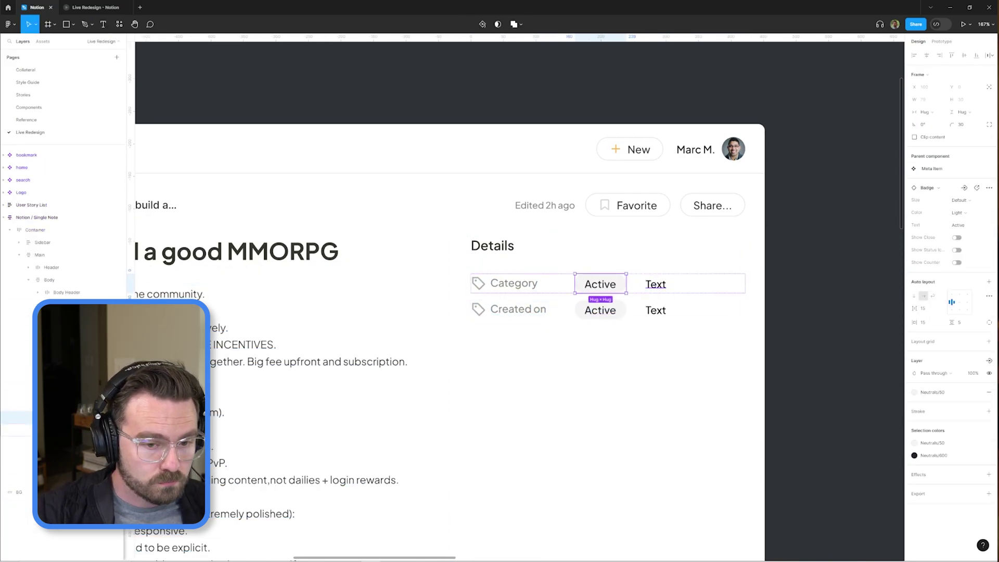
{"action": "key", "text": "Escape"}
{"action": "key", "text": "Escape"}
{"action": "key", "text": "Escape"}
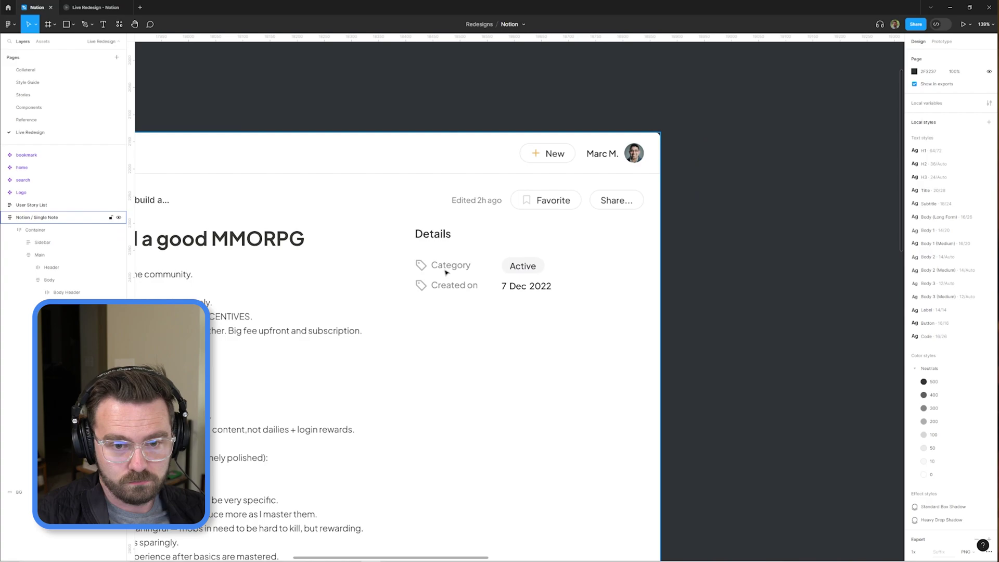
{"action": "key", "text": "shift+2"}
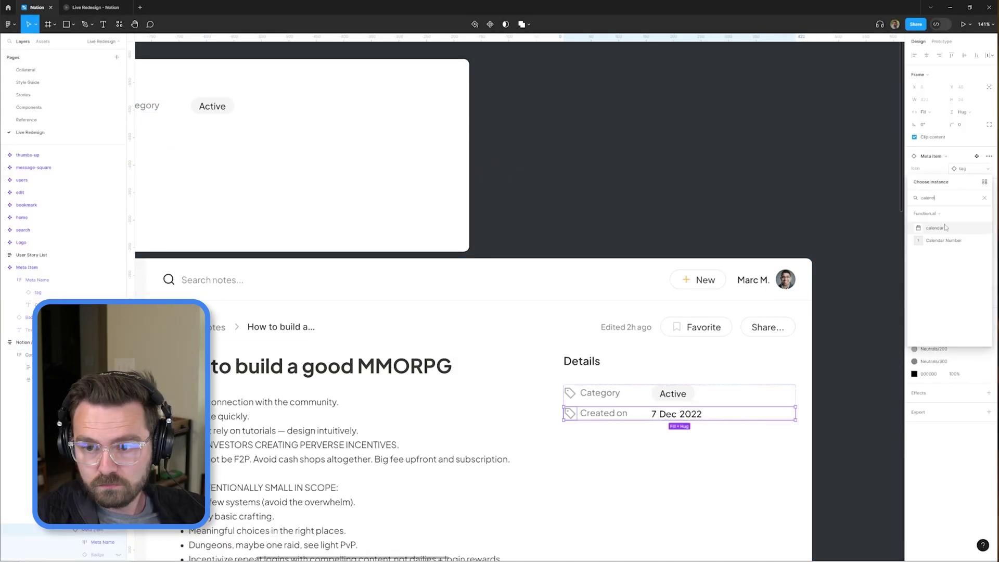
Fill the Personal category badge with orange FEC36A and zoom to the swatch
{"action": "left_click", "coordinate": [945, 228]}
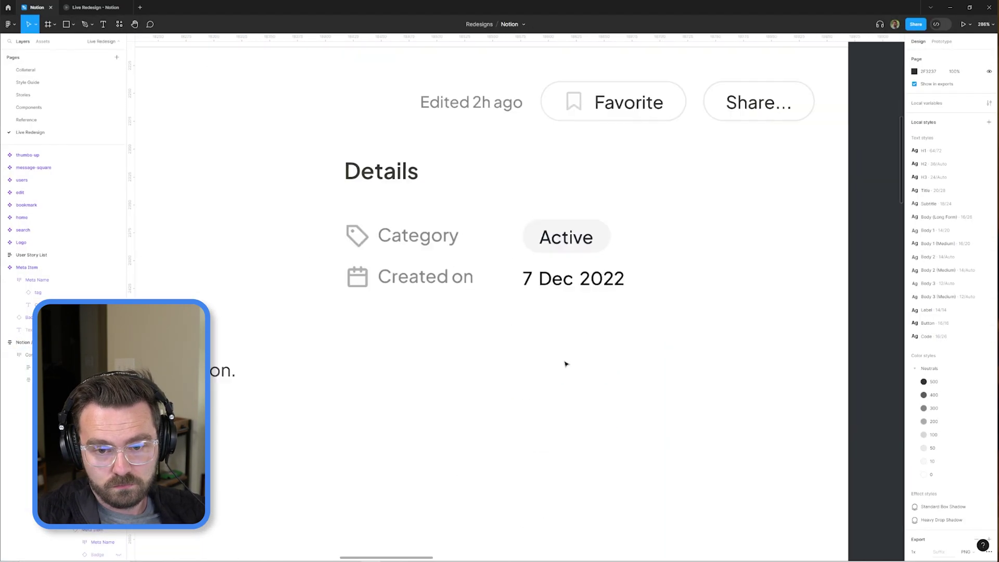
{"action": "key", "text": "ctrl+alt+v"}
{"action": "key", "text": "Escape"}
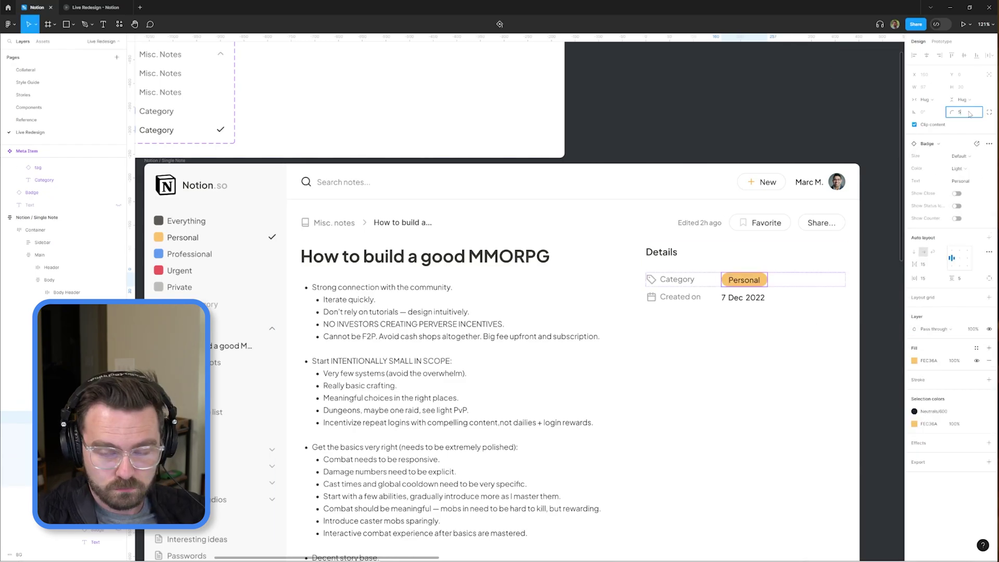
{"action": "scroll", "coordinate": [705, 270], "scroll_direction": "up", "scroll_amount": 1}
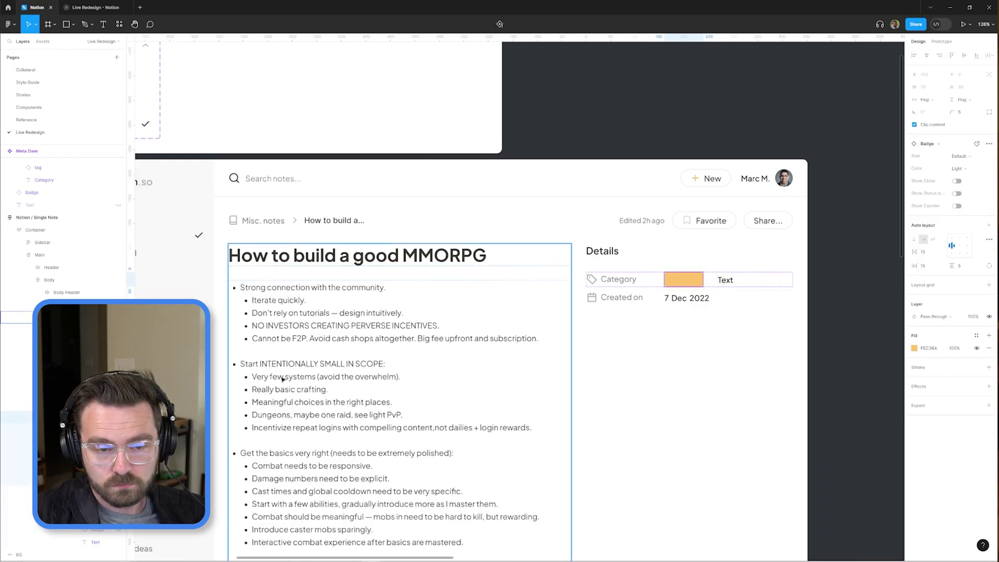
{"action": "left_click", "coordinate": [46, 200]}
{"action": "key", "text": "shift+2"}
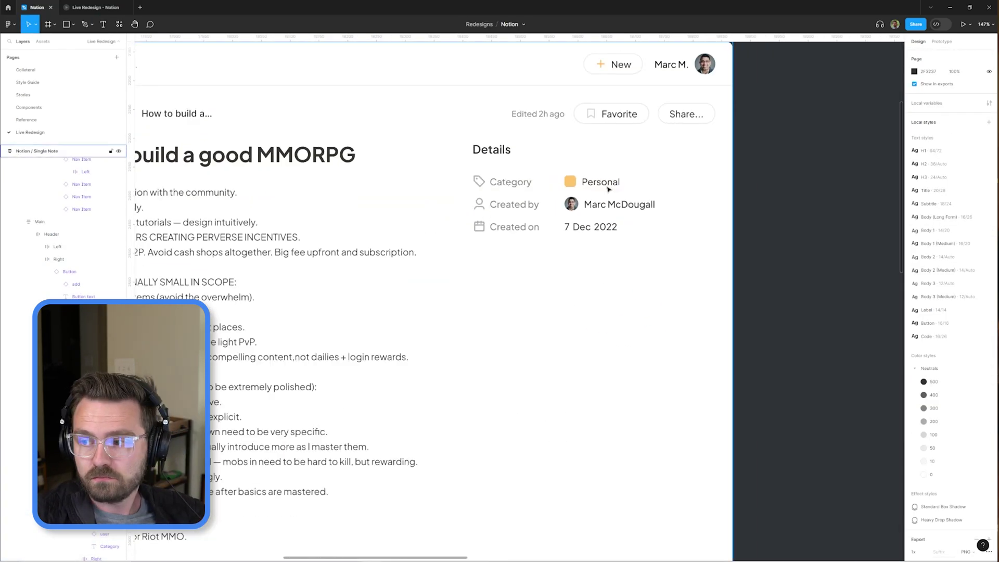
Wrap the Details heading in auto layout and paste a chevron into it
{"action": "key", "text": "shift+1"}
{"action": "key", "text": "shift+a"}
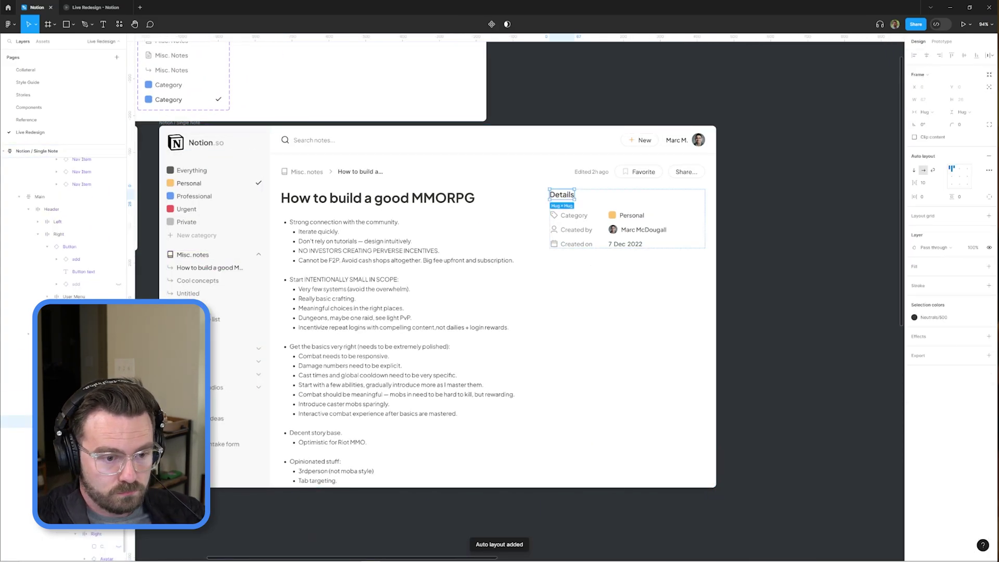
{"action": "key", "text": "ctrl+v"}
{"action": "scroll", "coordinate": [719, 240], "scroll_direction": "up", "scroll_amount": 5}
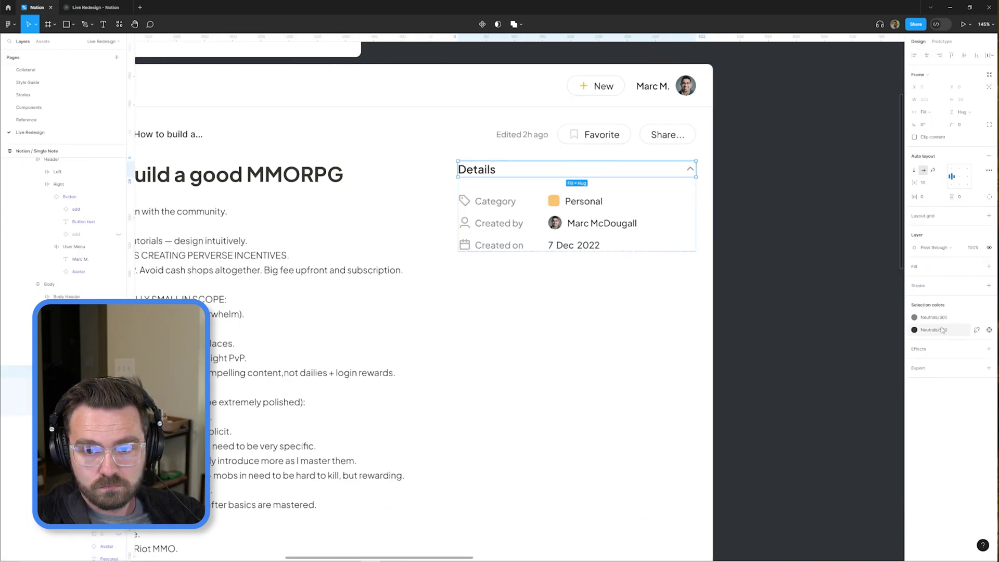
{"action": "key", "text": "shift+2"}
{"action": "left_click", "coordinate": [766, 86]}
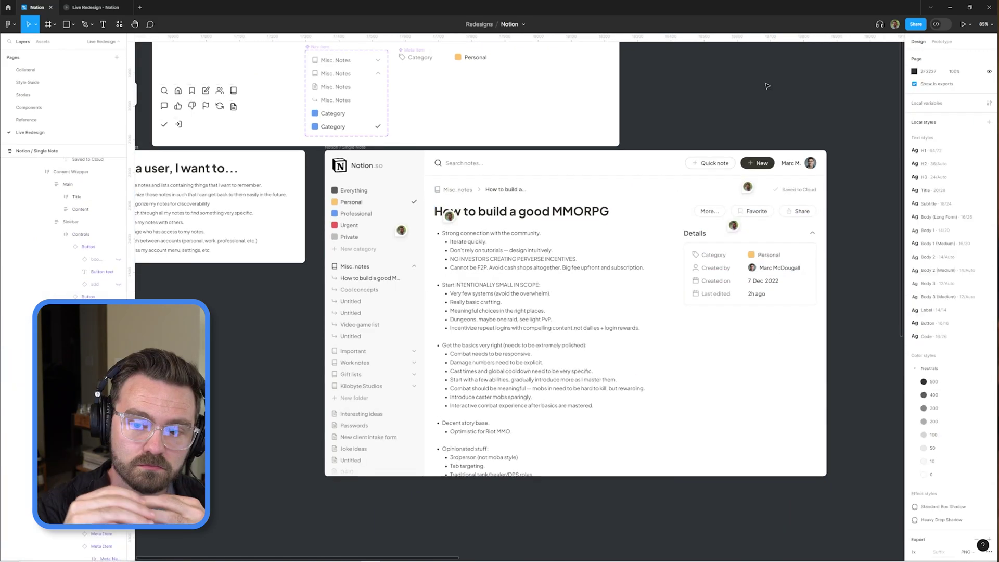
Select the Owner person row, its label and avatar group in the duplicated Access card
{"action": "scroll", "coordinate": [749, 234], "scroll_direction": "up", "scroll_amount": 3}
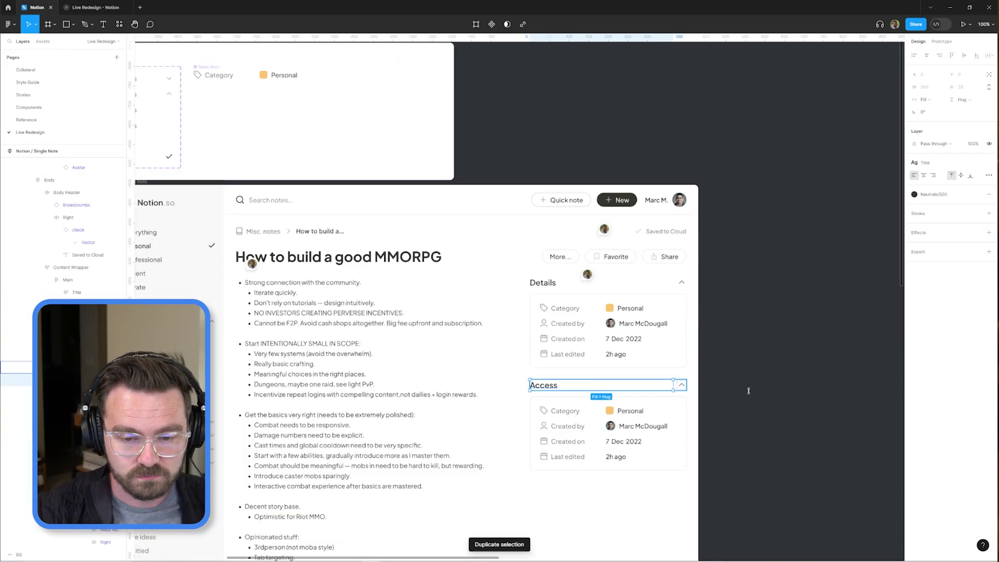
{"action": "left_click", "coordinate": [609, 234]}
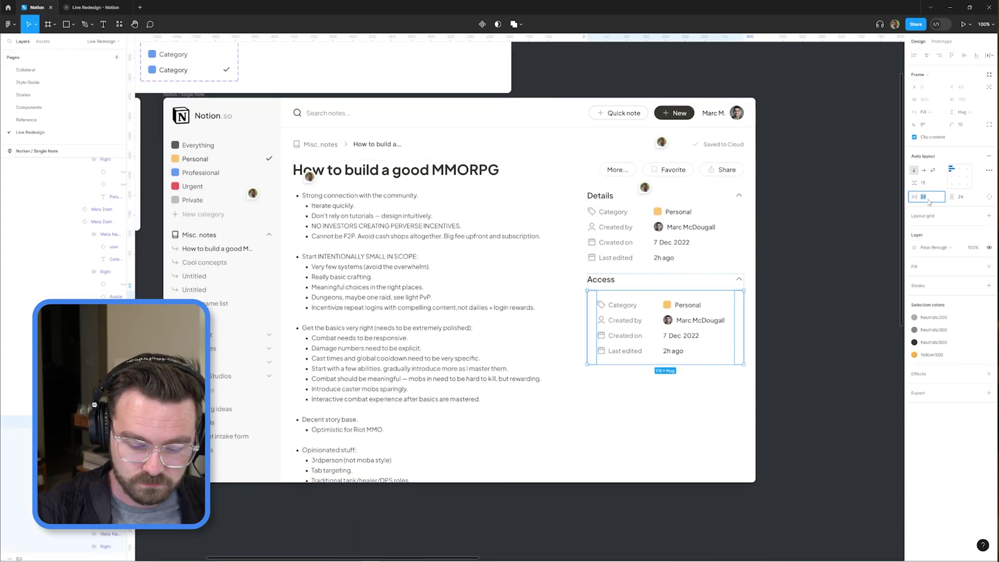
{"action": "scroll", "coordinate": [624, 356], "scroll_direction": "up", "scroll_amount": 3}
{"action": "left_click", "coordinate": [624, 356]}
{"action": "scroll", "coordinate": [625, 356], "scroll_direction": "up", "scroll_amount": 2}
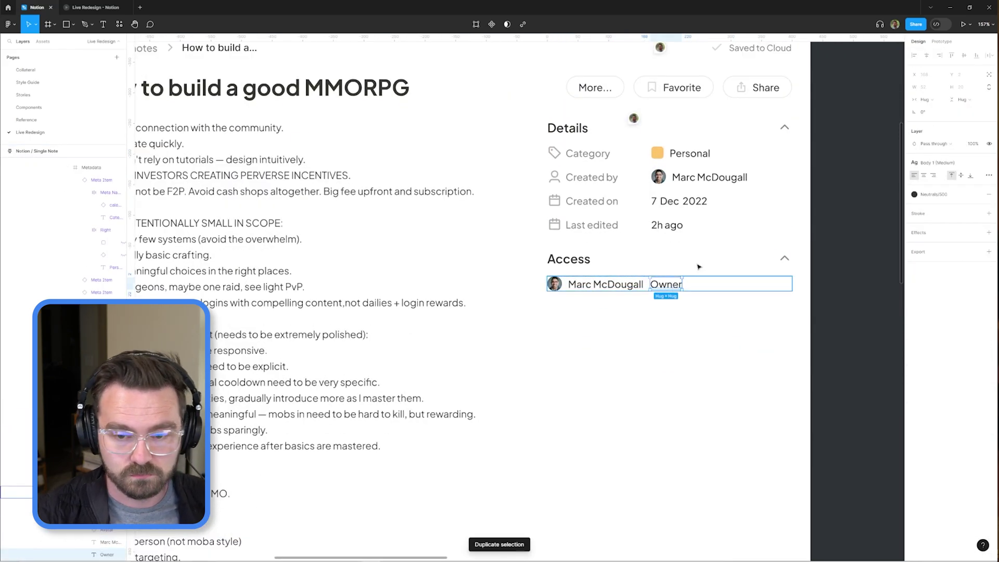
{"action": "double_click", "coordinate": [664, 284]}
{"action": "left_click", "coordinate": [605, 284]}
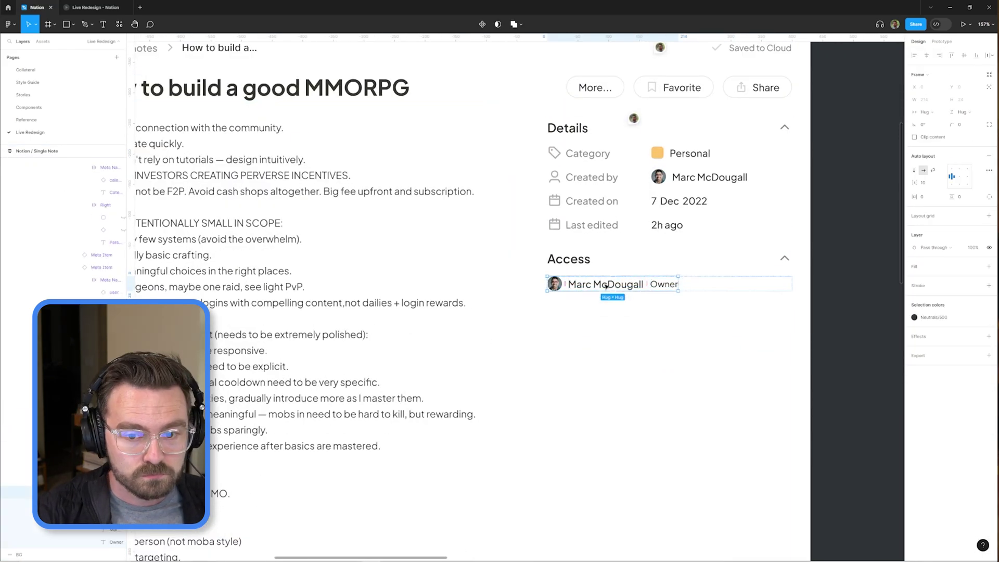
{"action": "key", "text": "Escape"}
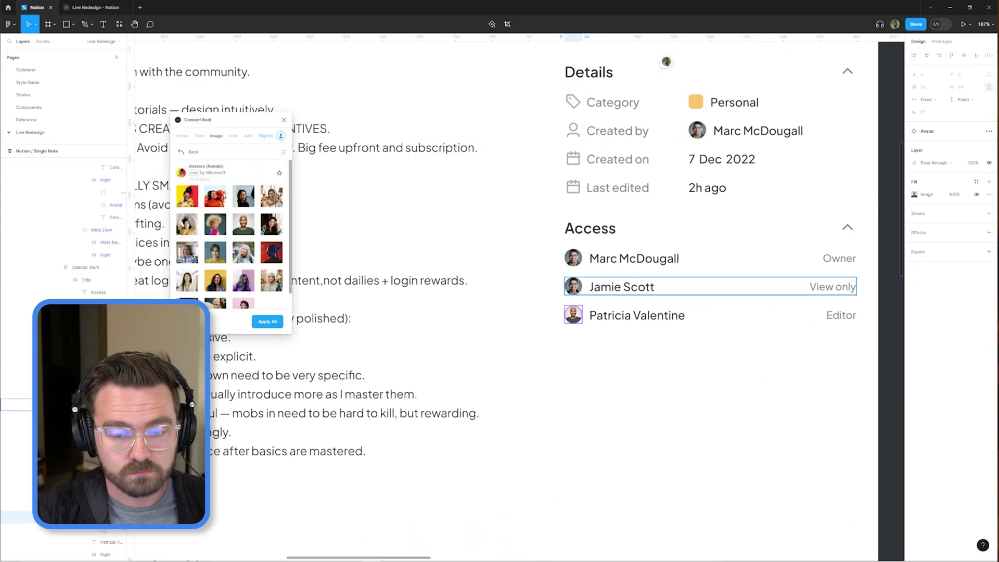
Give the second and third people's avatars in the Access list portrait photos
{"action": "left_click", "coordinate": [573, 286]}
{"action": "left_click", "coordinate": [186, 199]}
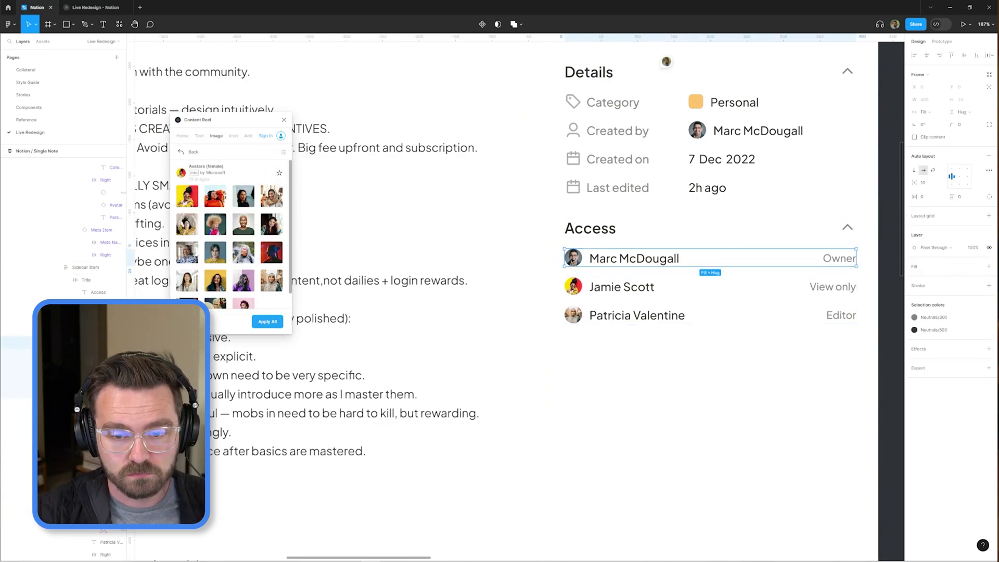
{"action": "scroll", "coordinate": [333, 364], "scroll_direction": "down", "scroll_amount": 3}
{"action": "left_click", "coordinate": [513, 342]}
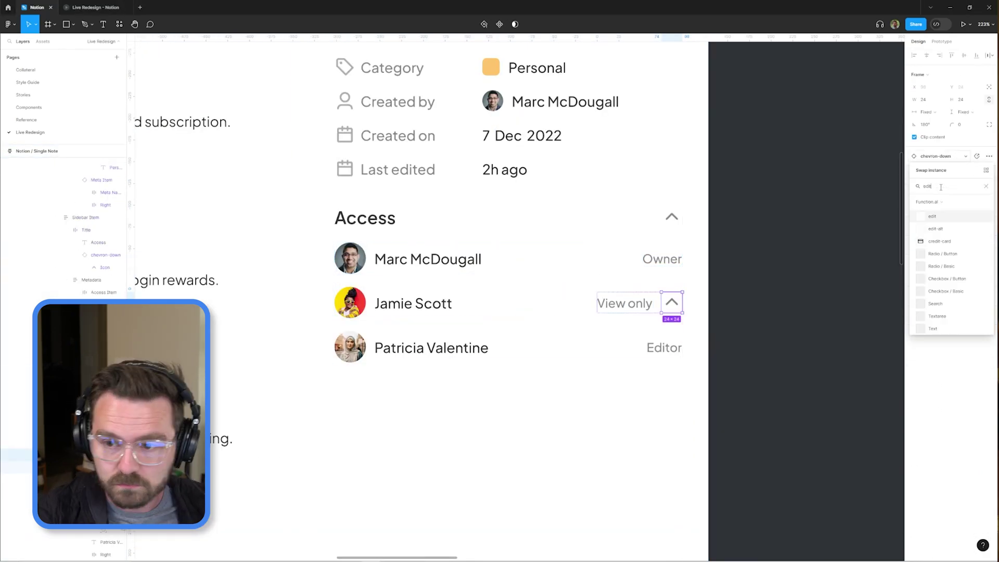
Place a dropdown arrow to the right of View only and another beside Editor
{"action": "left_click", "coordinate": [932, 215]}
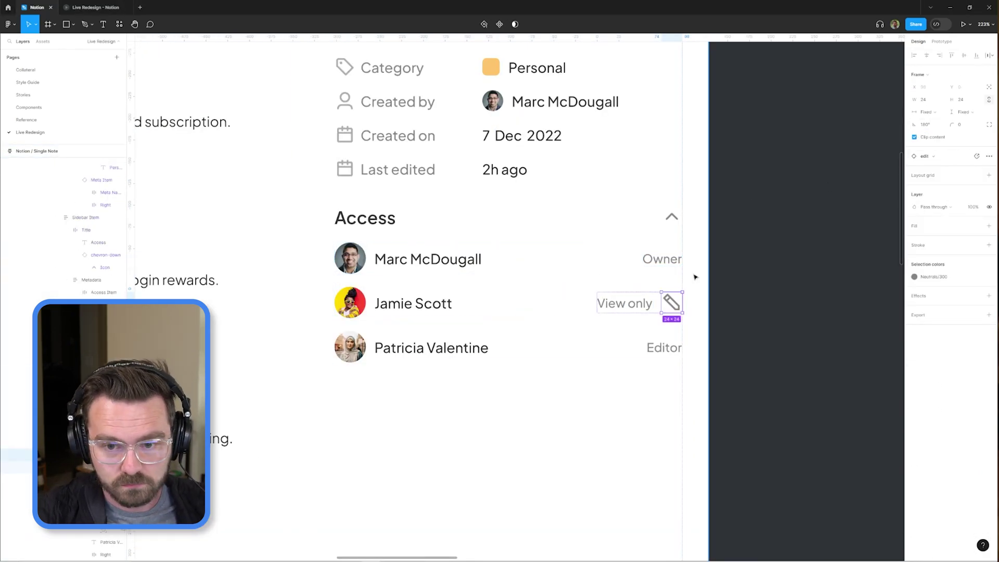
{"action": "left_click_drag", "start_coordinate": [669, 306], "coordinate": [607, 303]}
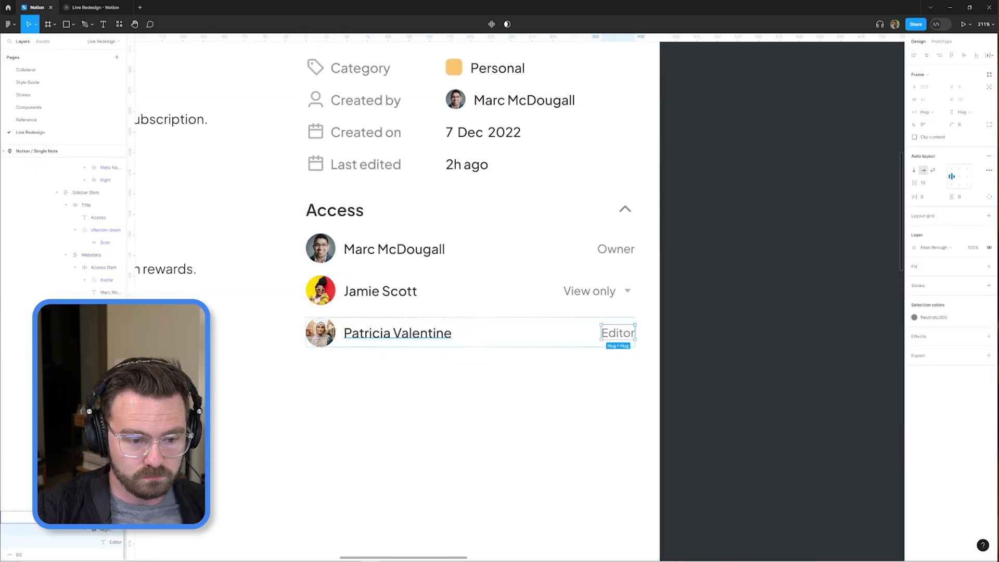
{"action": "key", "text": "ctrl+v"}
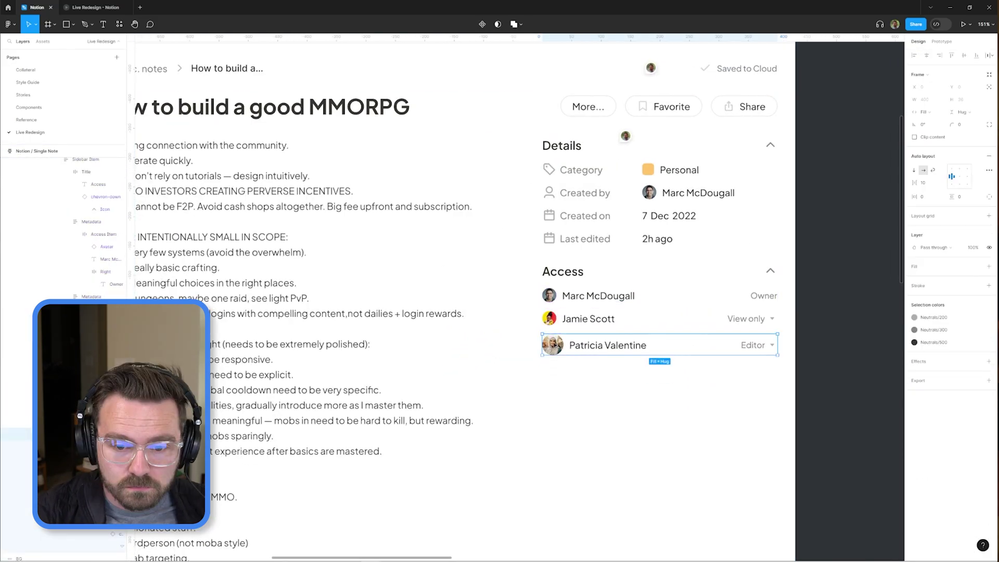
Select the Details heading chevron, then the frame holding the note text and Details
{"action": "scroll", "coordinate": [484, 345], "scroll_direction": "down", "scroll_amount": 5}
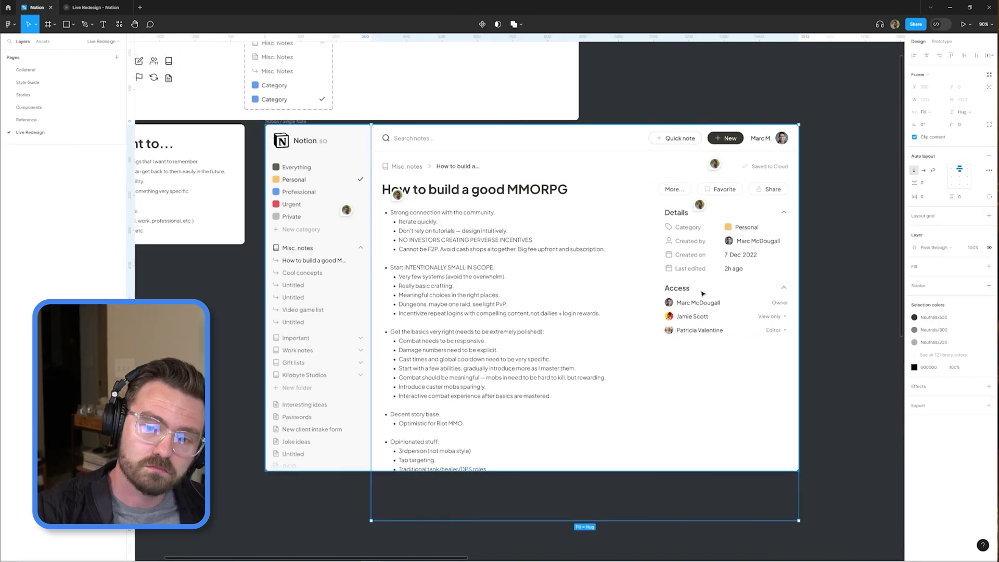
{"action": "left_click", "coordinate": [416, 208]}
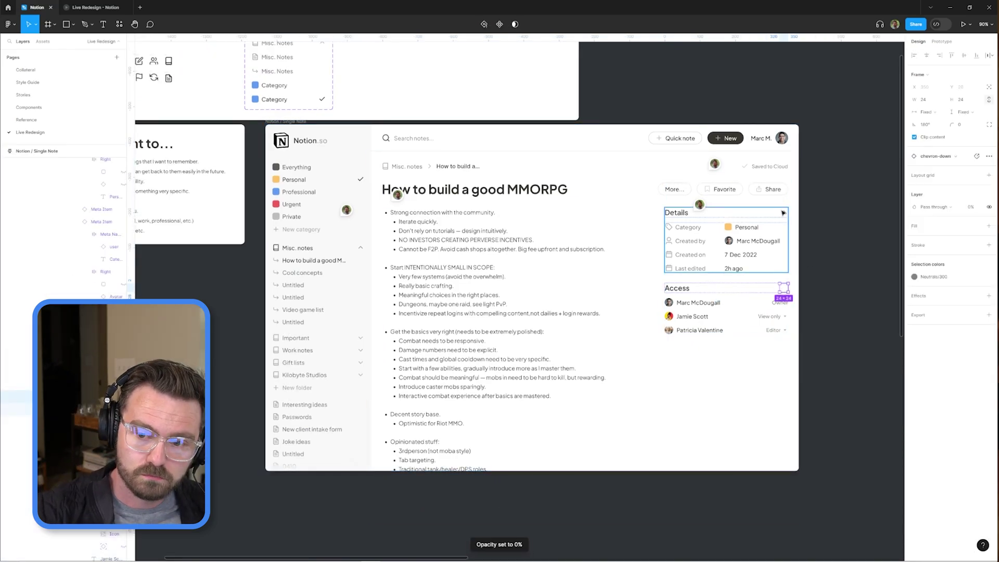
{"action": "scroll", "coordinate": [431, 204], "scroll_direction": "up", "scroll_amount": 3}
{"action": "key", "text": "Escape"}
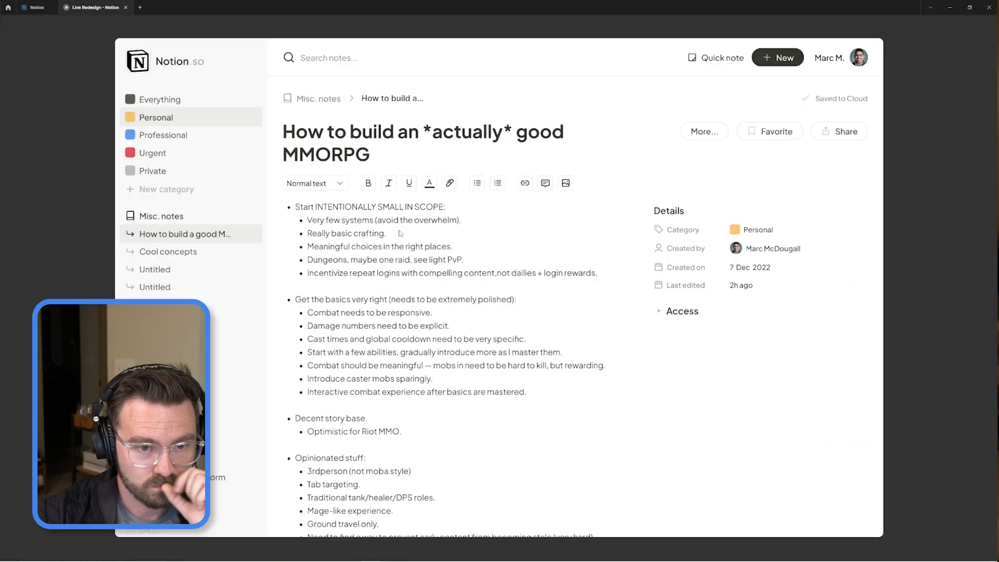
Scroll down through the note design to review it
{"action": "scroll", "coordinate": [400, 233], "scroll_direction": "down", "scroll_amount": 2}
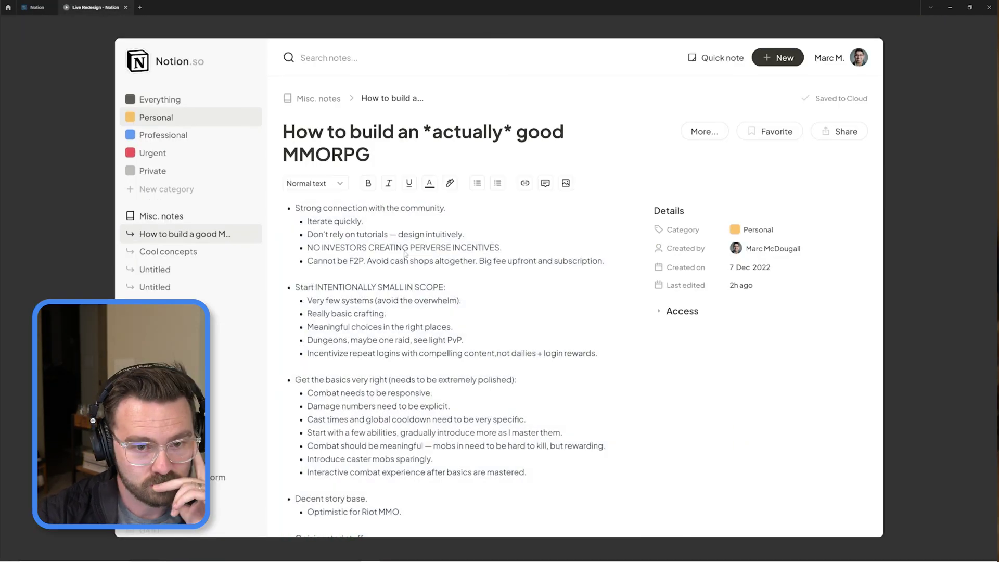
{"action": "scroll", "coordinate": [405, 253], "scroll_direction": "down", "scroll_amount": 3}
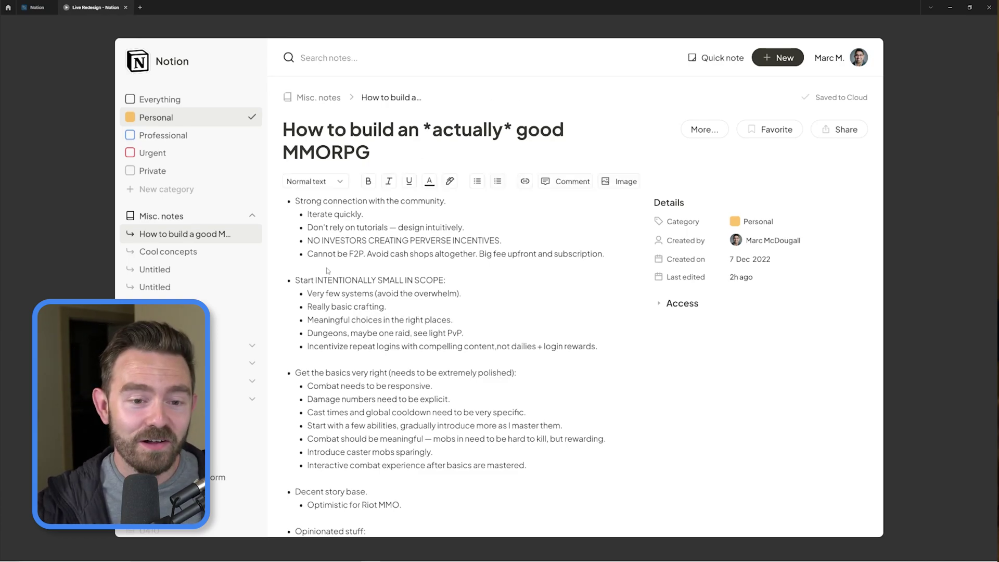
{"action": "scroll", "coordinate": [333, 291], "scroll_direction": "down", "scroll_amount": 3}
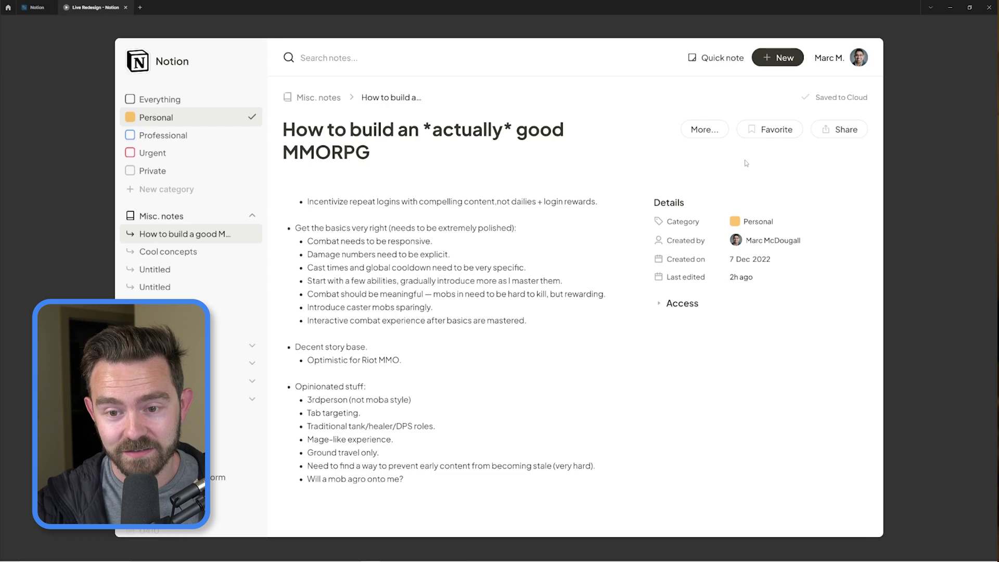
{"action": "scroll", "coordinate": [492, 321], "scroll_direction": "up", "scroll_amount": 3}
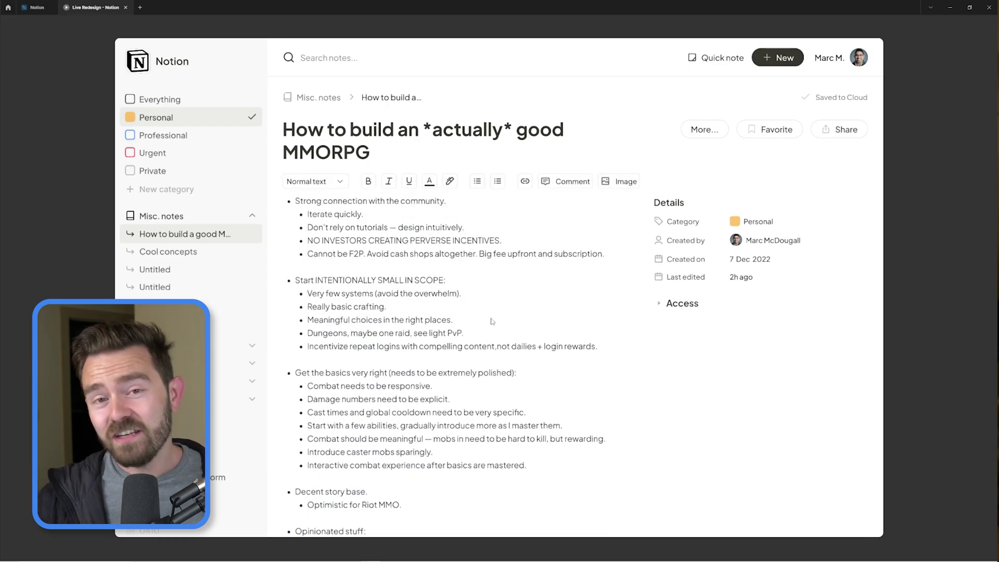